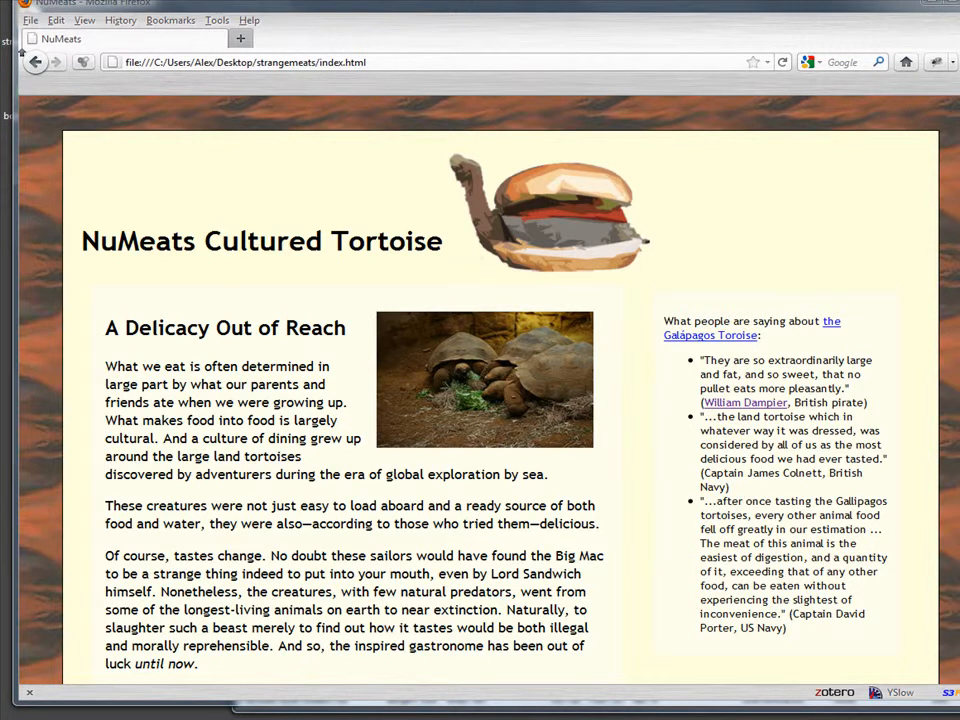
Step: Narrow the browser window and review the aside rule in style.css
left_click_drag(959, 380, 897, 380)
left_click(945, 355)
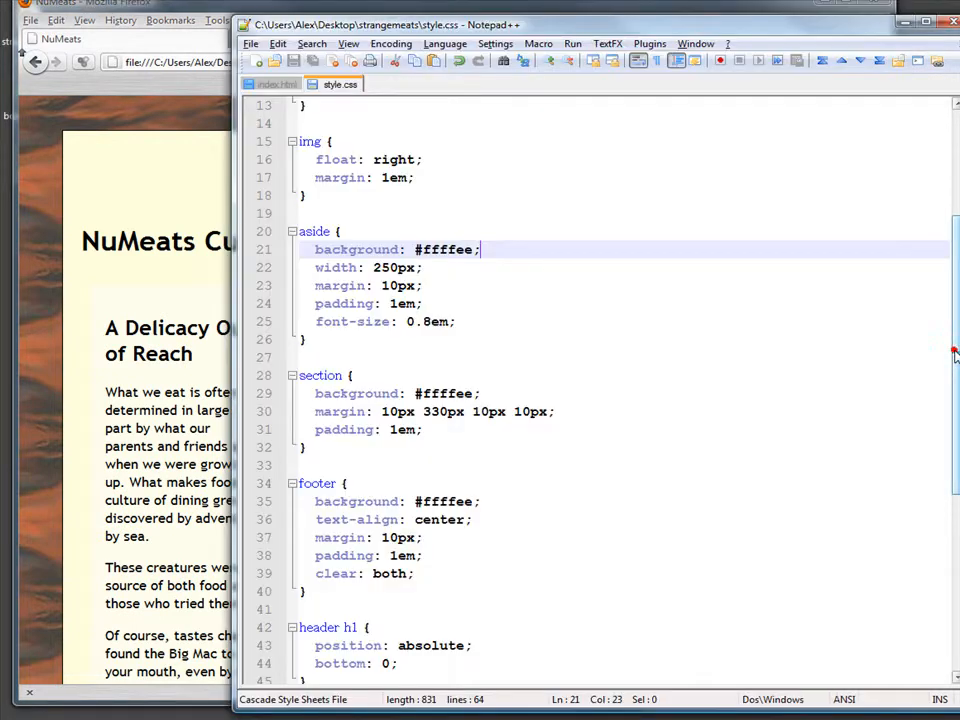
left_click(497, 300)
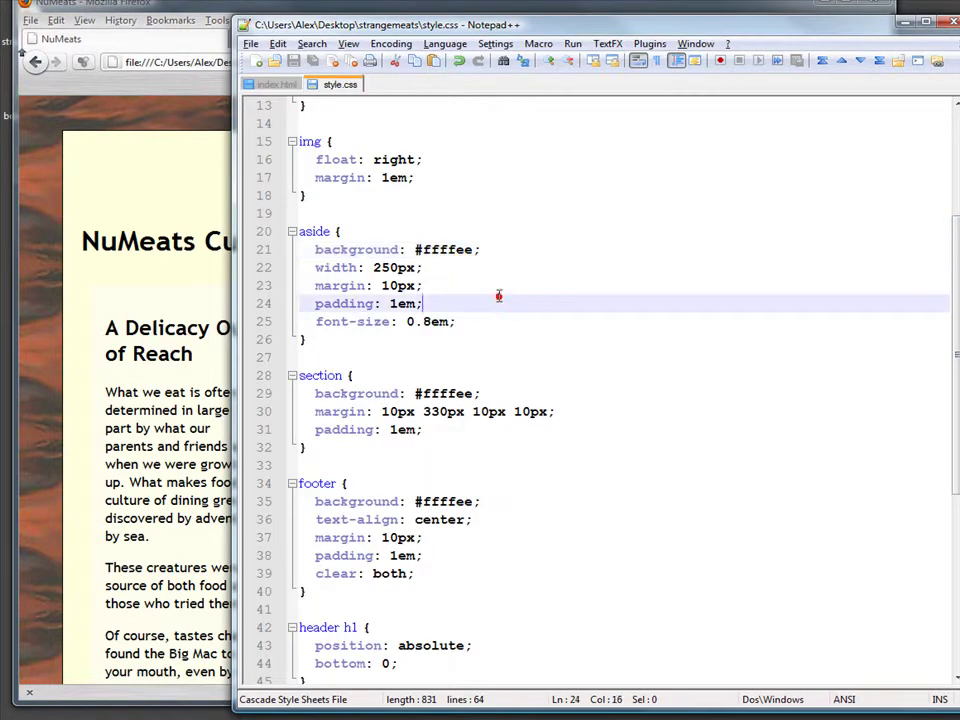
left_click(440, 375)
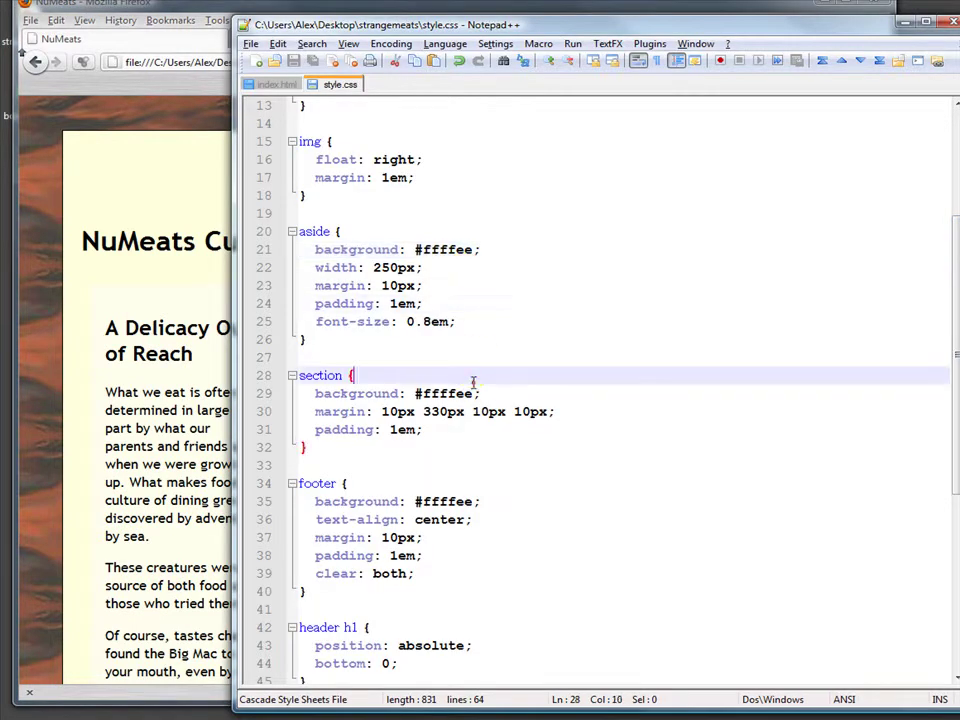
left_click(504, 289)
key("alt+f")
key("Escape")
Step: Reload the NuMeats page in the narrower browser to see the quotes box above the article
left_click(208, 86)
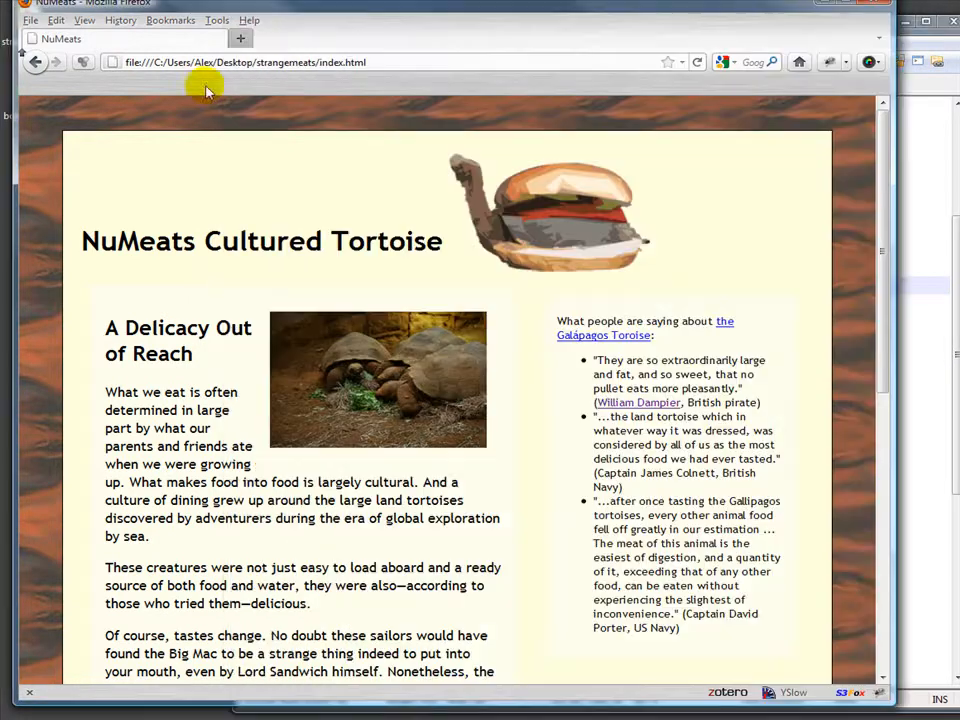
left_click(697, 62)
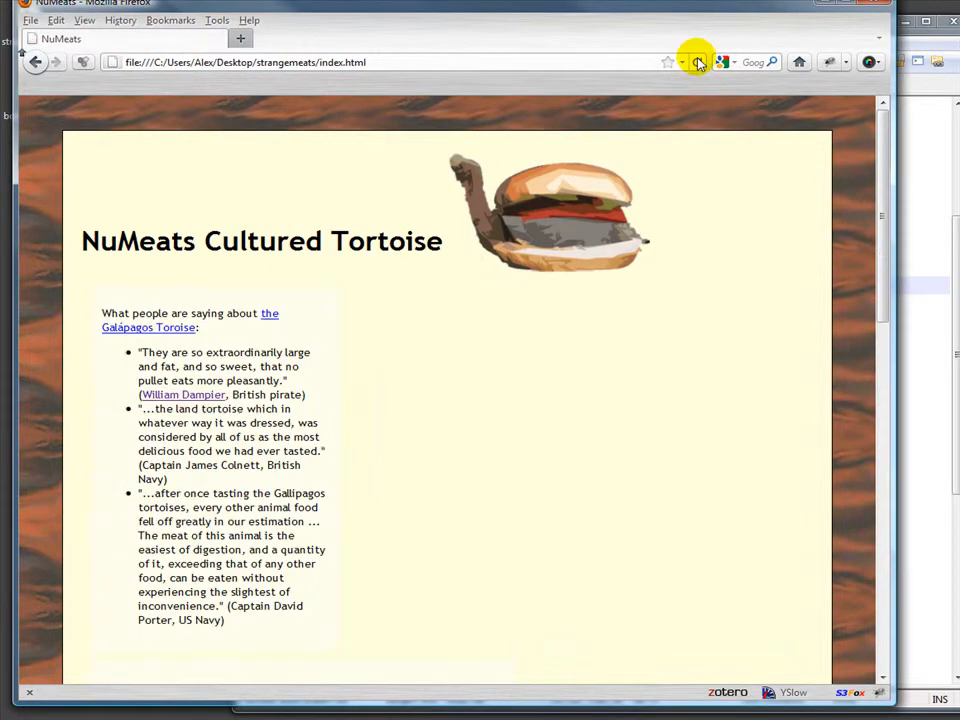
Step: Add 'position: absolute; top: 250px; right: 100px;' to the aside rule in style.css
key("alt+Tab")
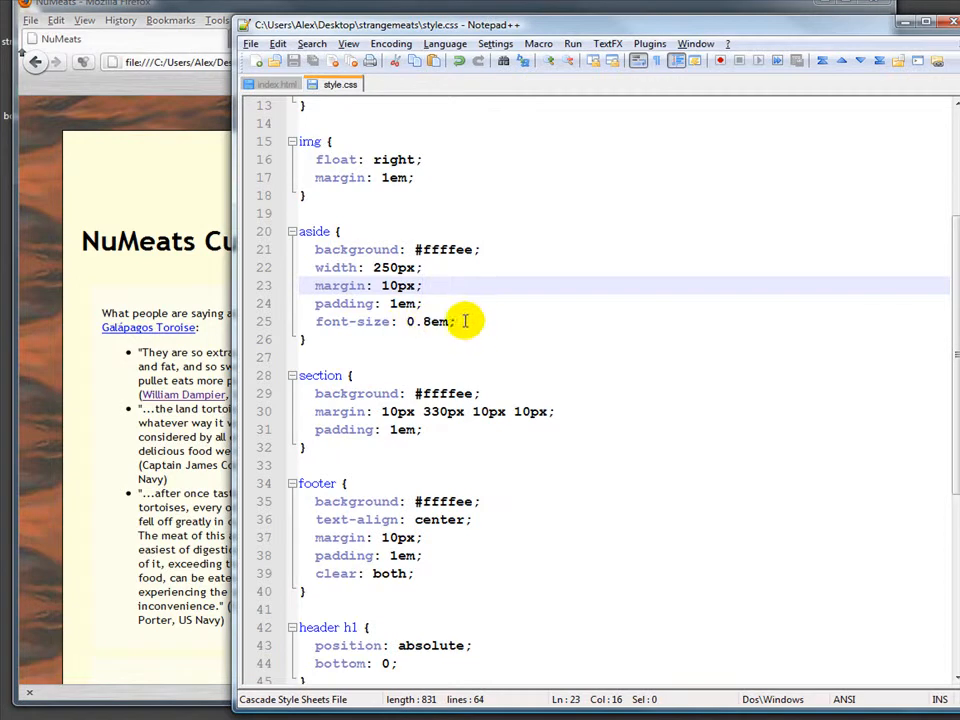
left_click(478, 321)
key("Return")
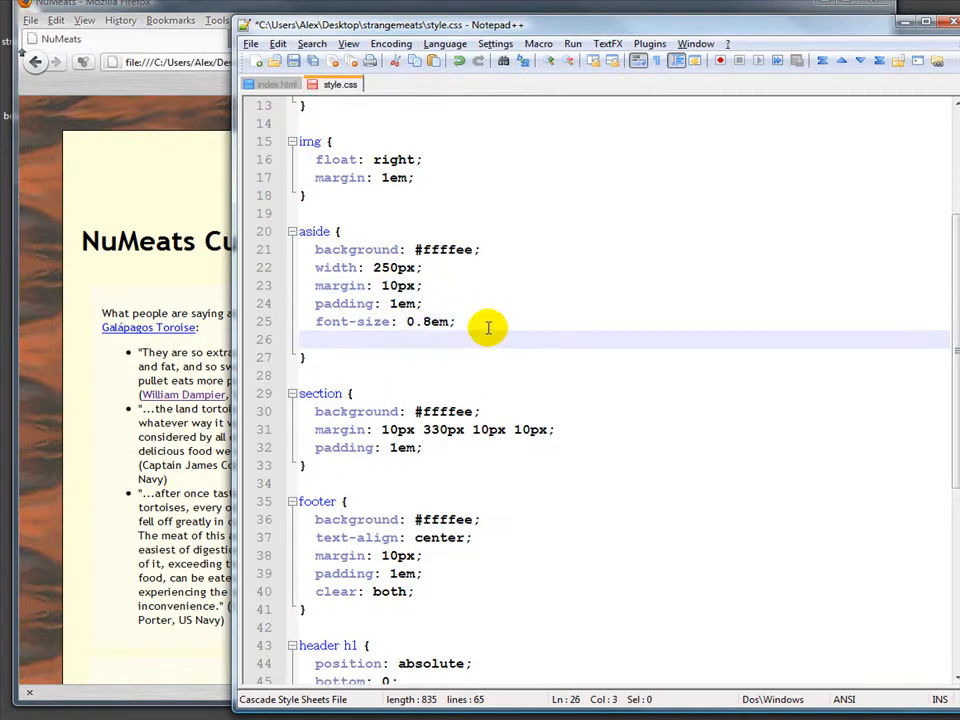
type("posit")
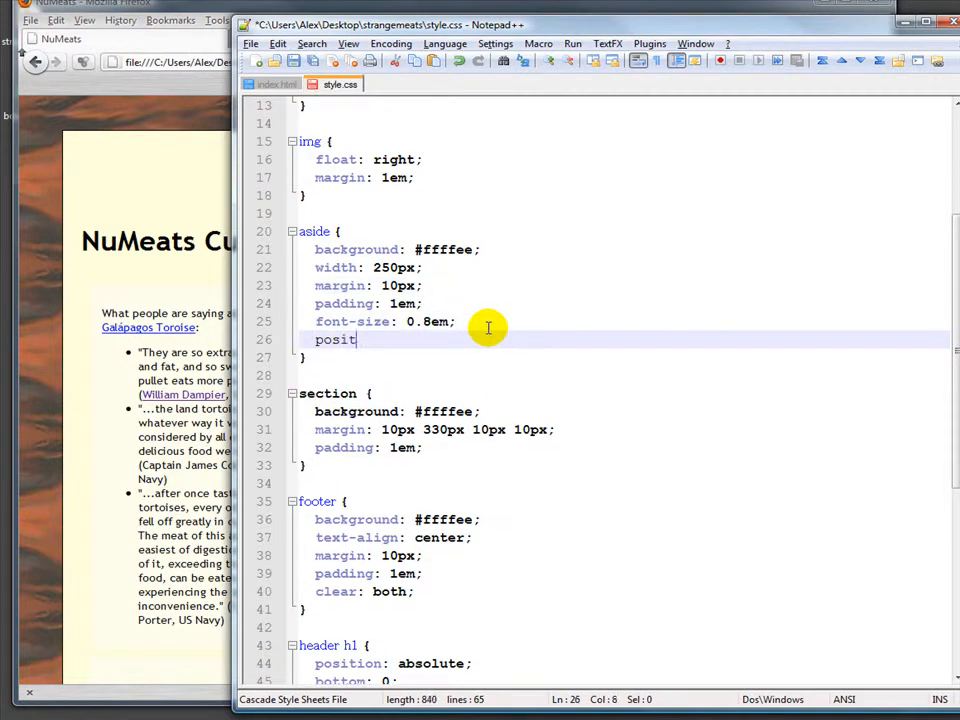
type("ion: absol")
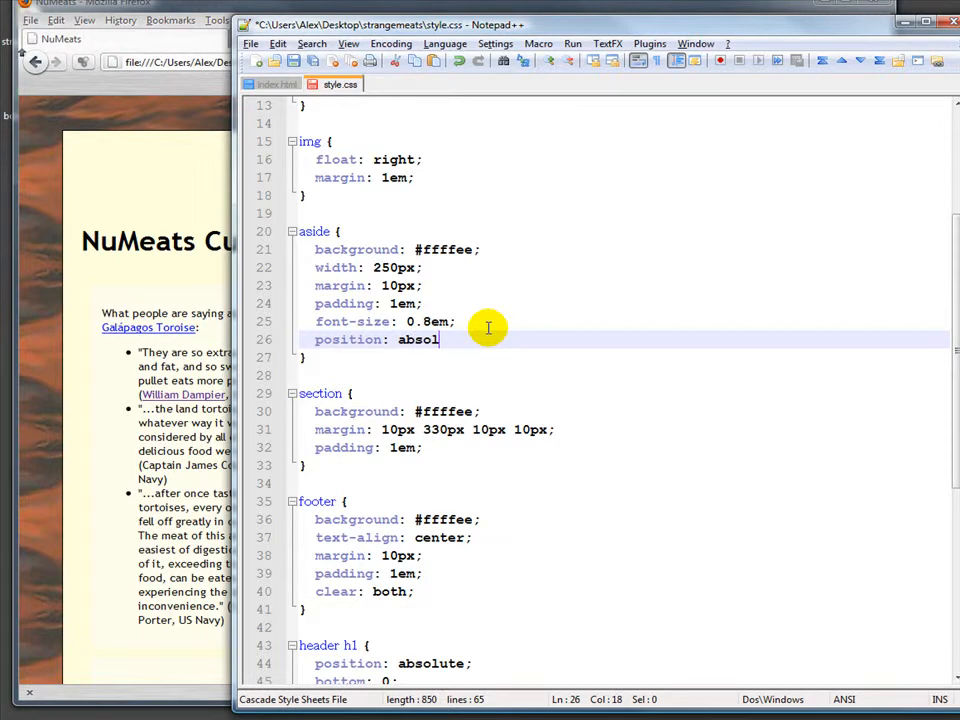
type("ute;")
key("Return")
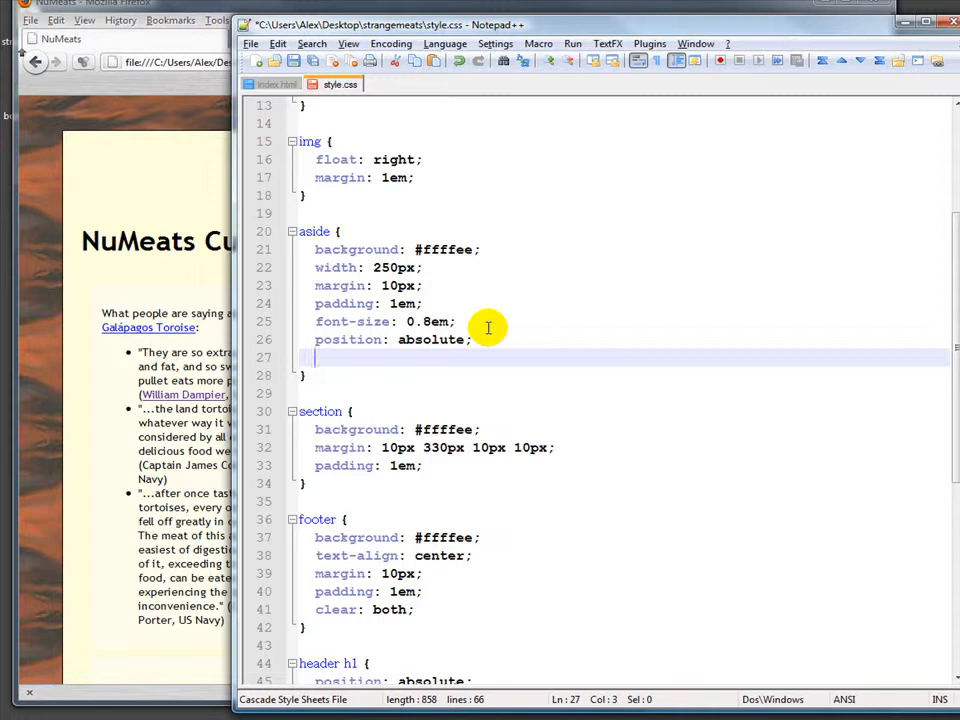
type("to")
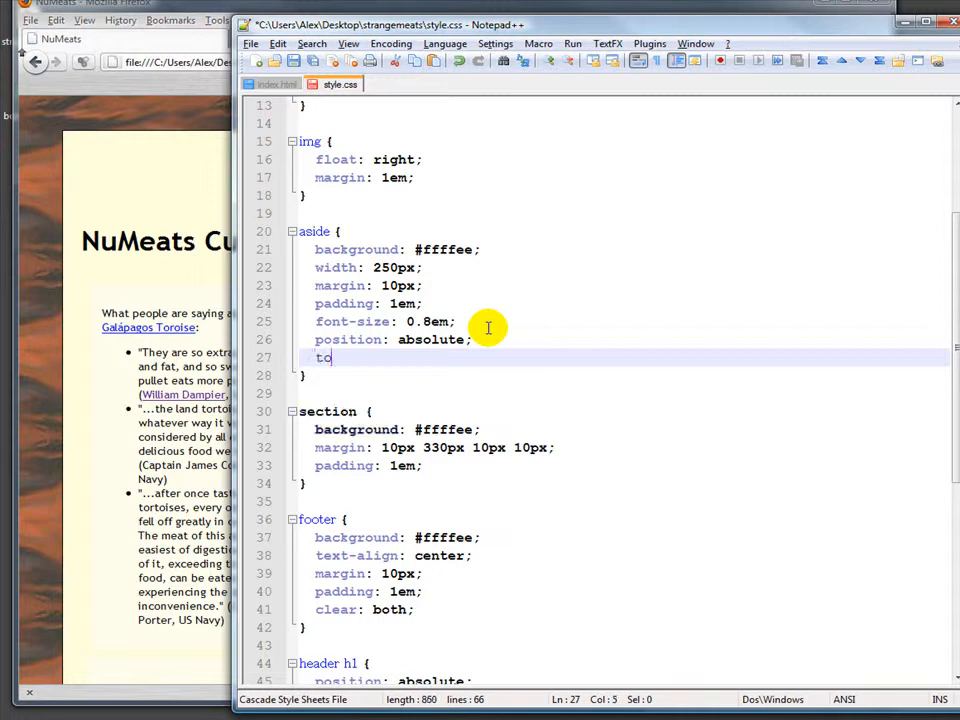
type("p: 2")
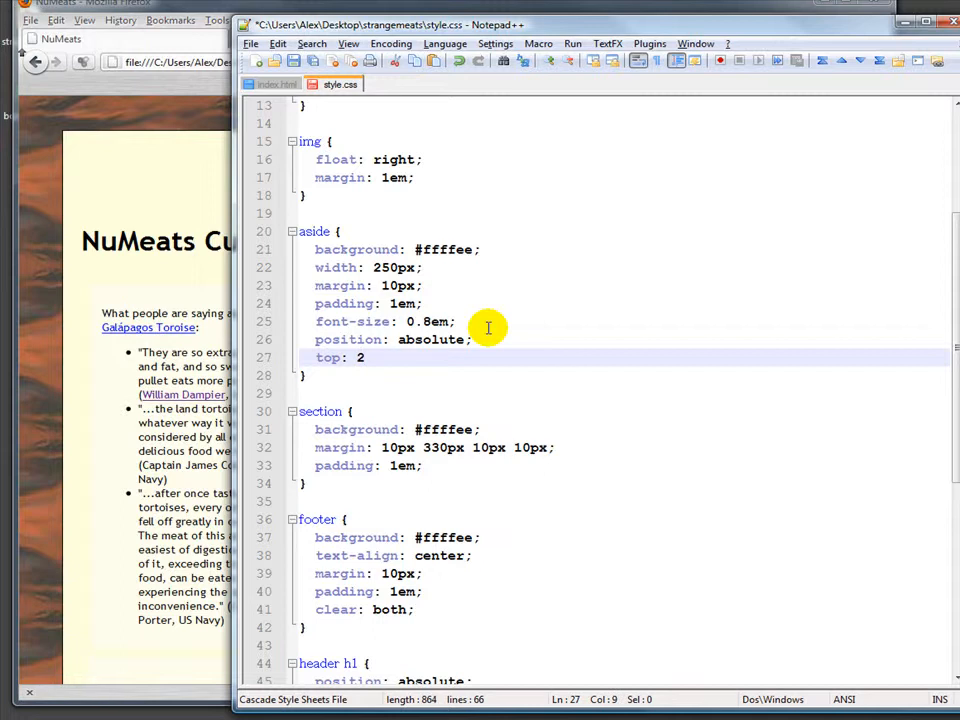
type("50")
type("px;")
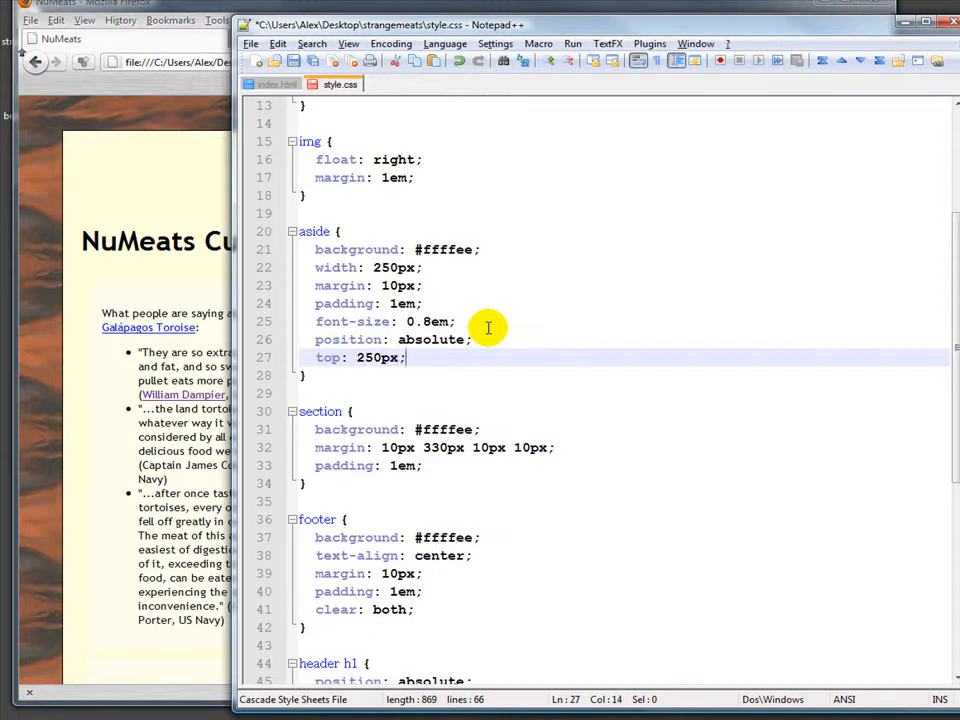
key("Return")
type("righ")
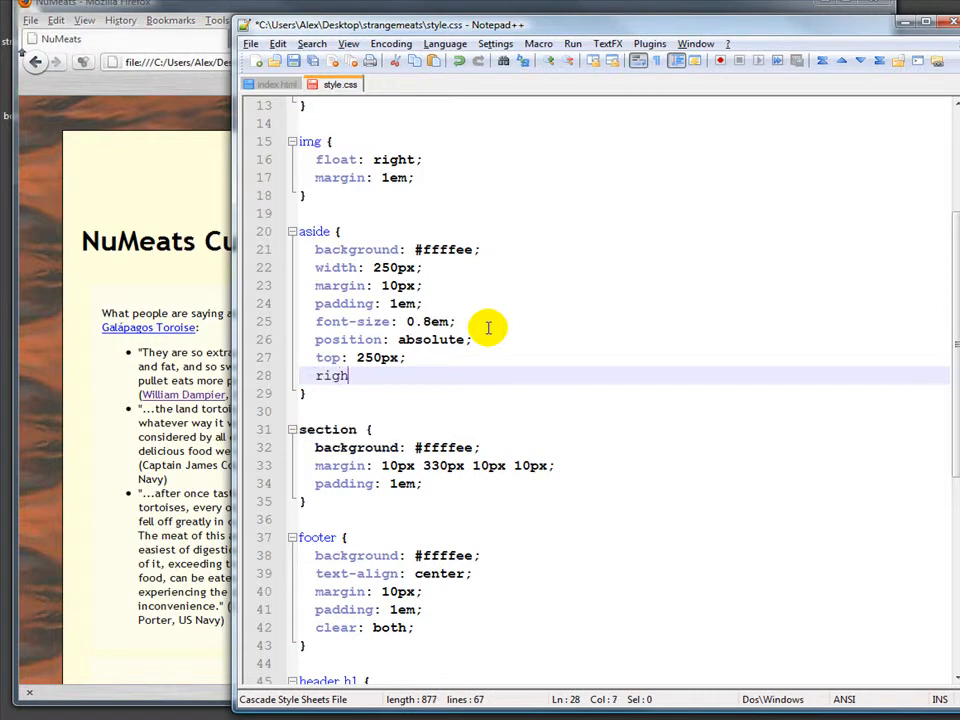
type("t:")
key("BackSpace")
key("BackSpace")
type(": ")
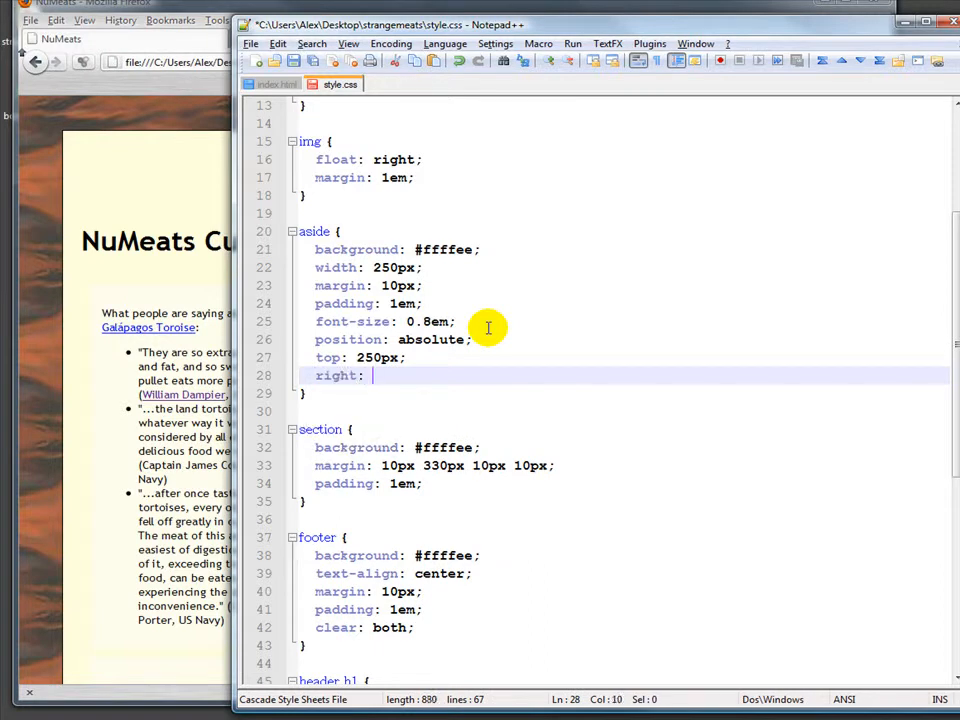
type("100px;")
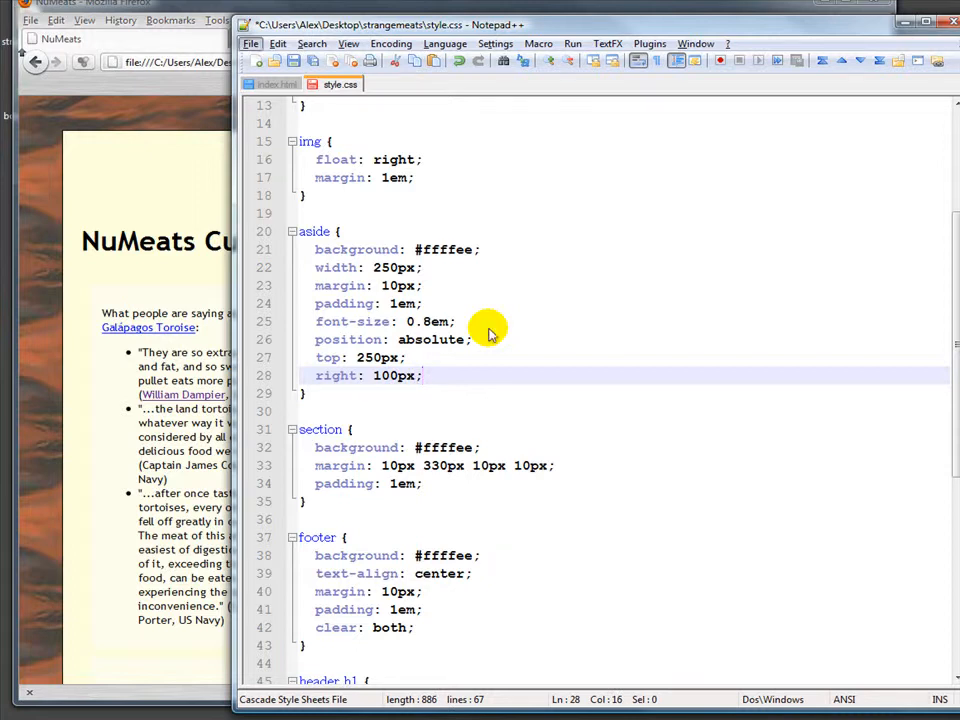
Step: Save style.css and reload the NuMeats page to see the aside placed right of the article
key("ctrl+s")
key("alt+Tab")
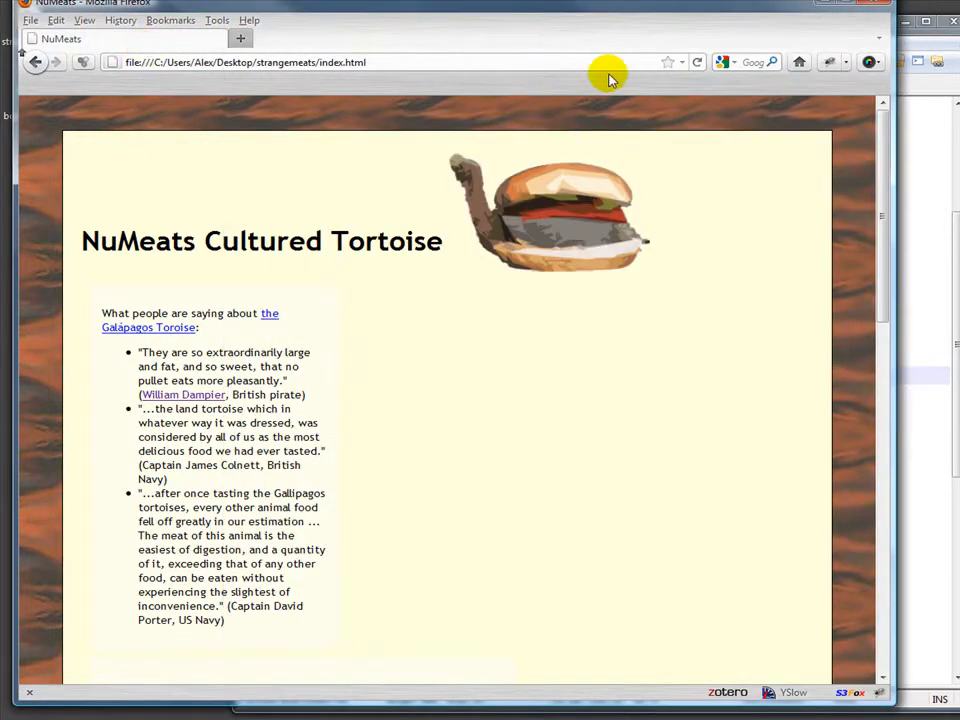
left_click(697, 62)
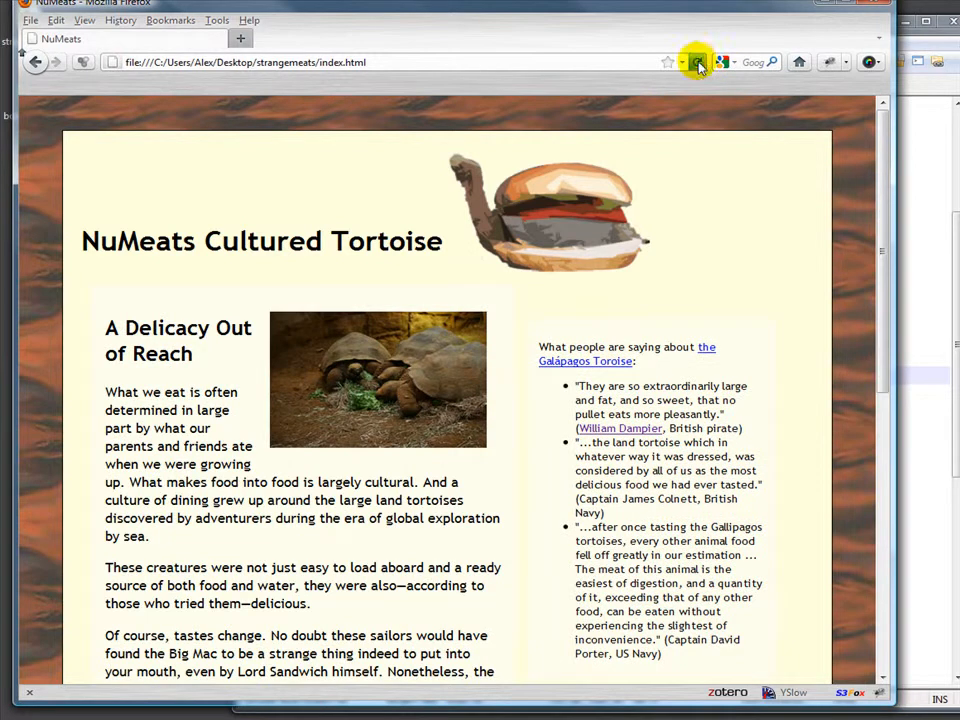
left_click_drag(883, 352, 874, 611)
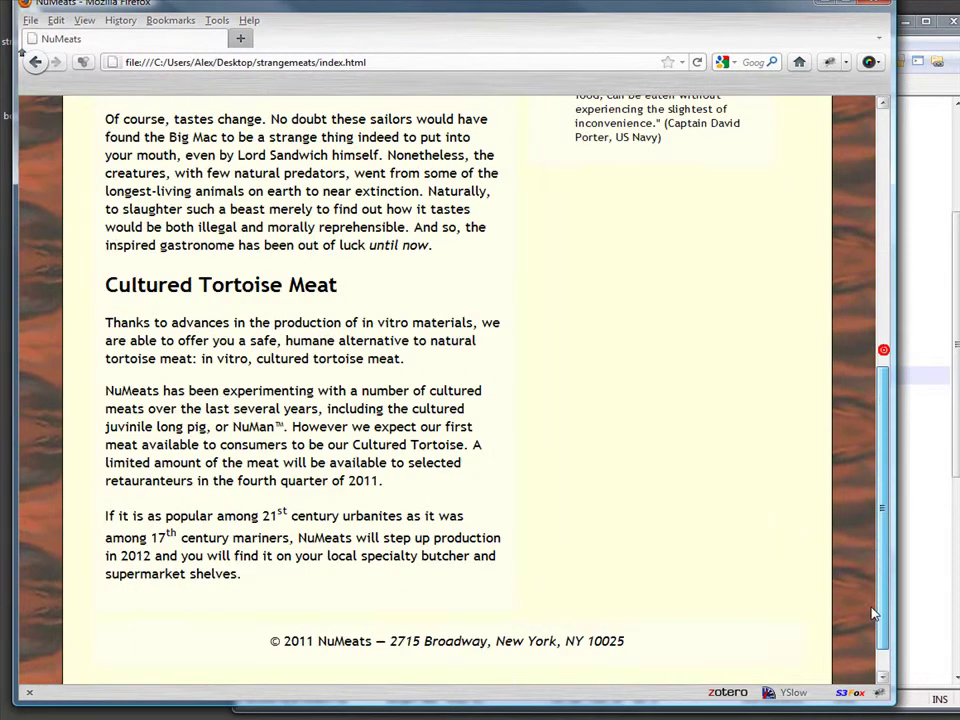
Step: Inspect the quotes box aside element with Firebug
left_click(879, 690)
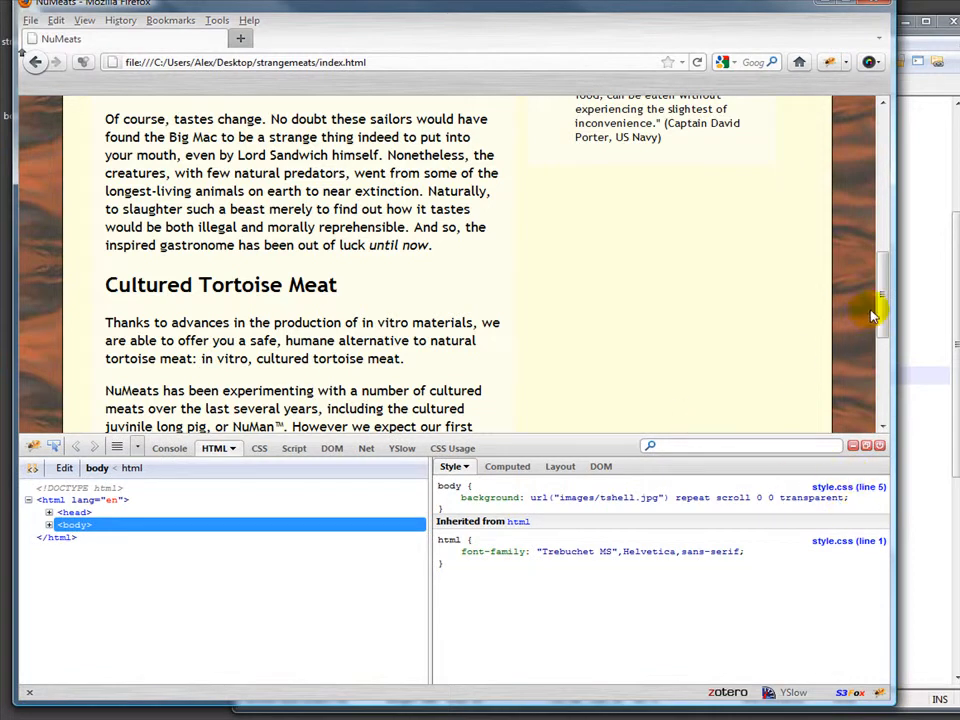
left_click_drag(880, 310, 880, 215)
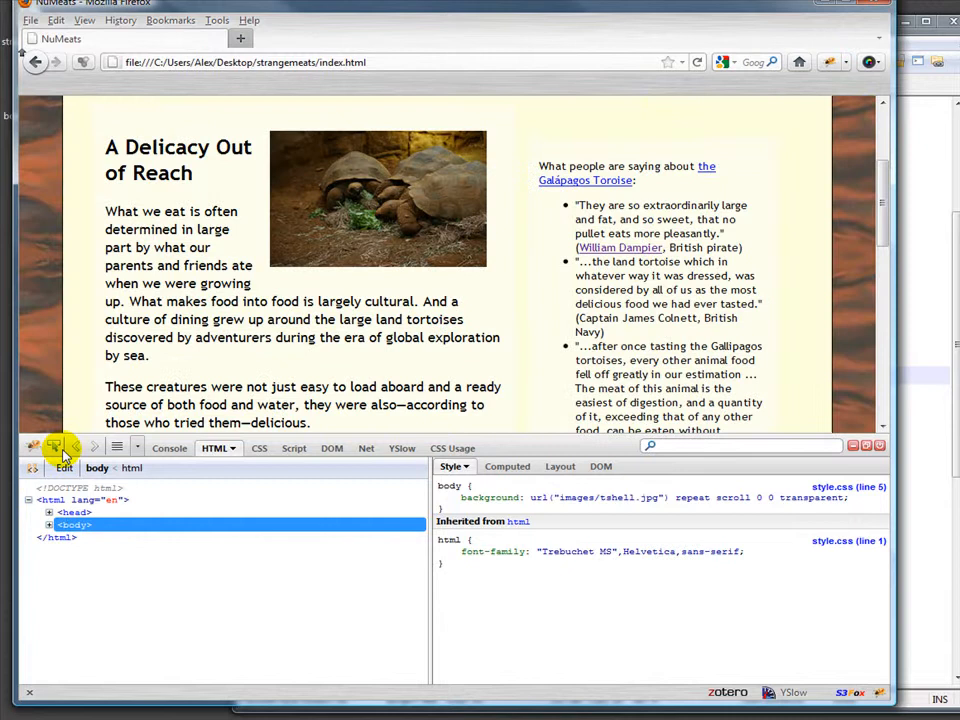
left_click(53, 447)
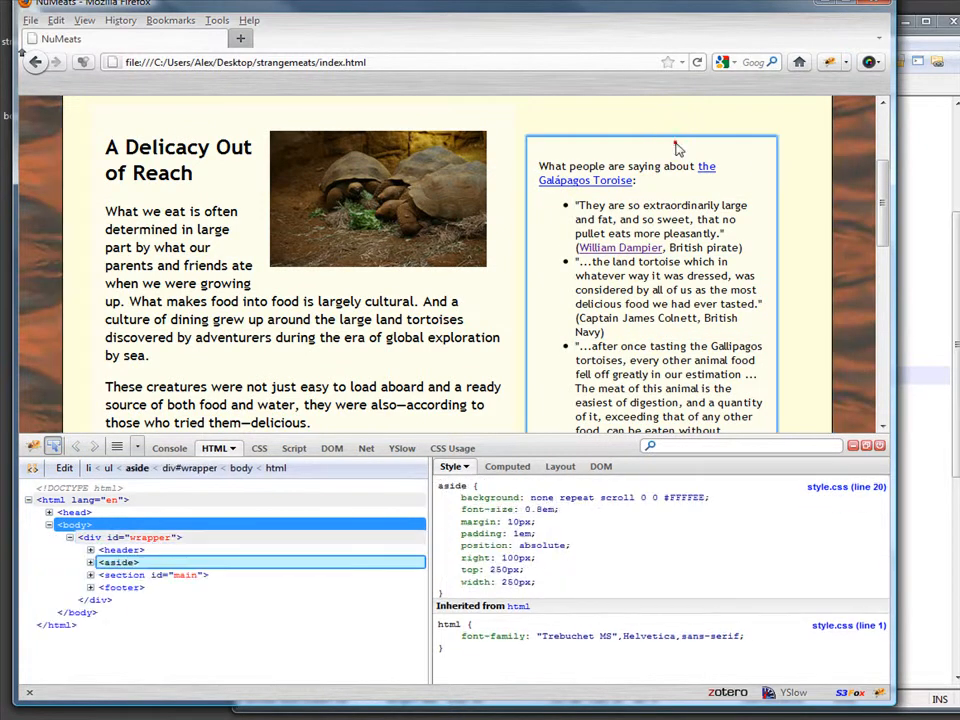
left_click(675, 150)
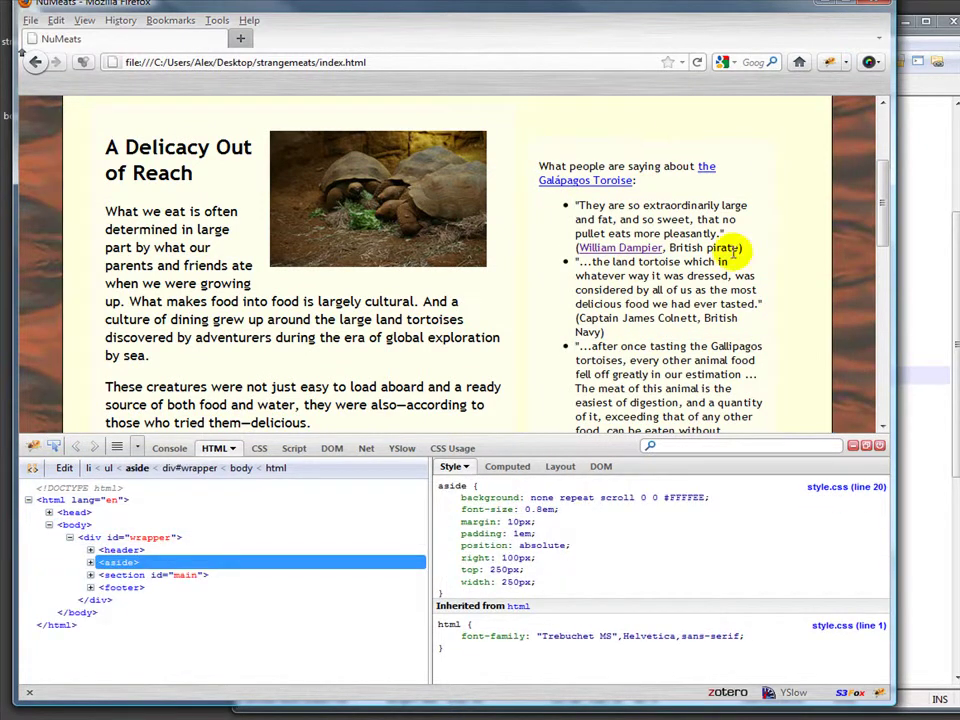
Step: Live-edit the aside in Firebug to top 210px and right 80px
left_click(500, 569)
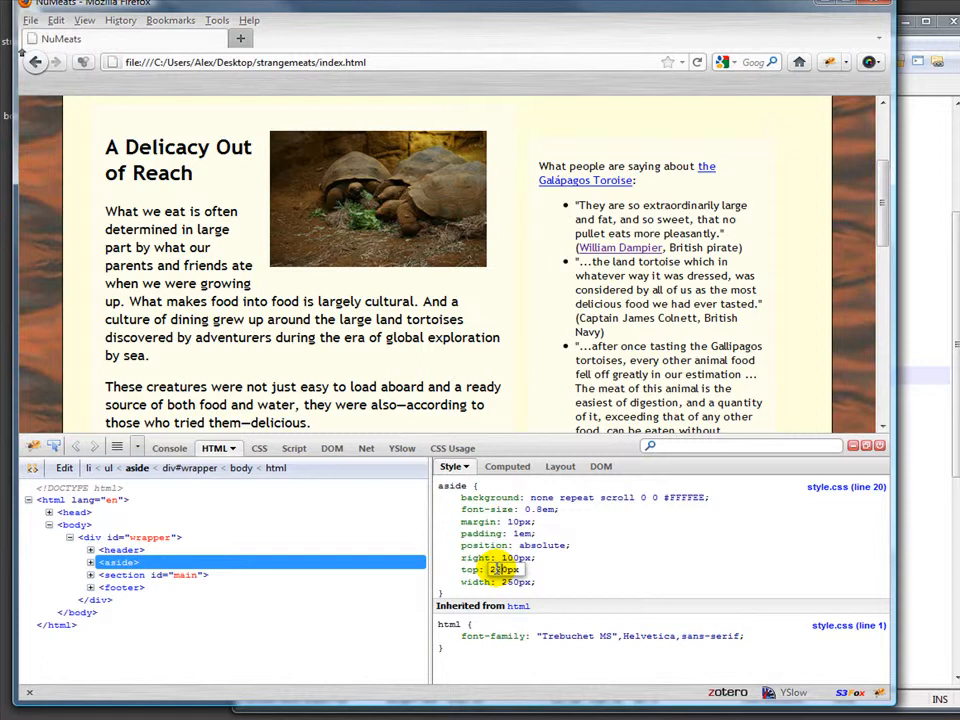
key("Down")
key("Down")
key("Down")
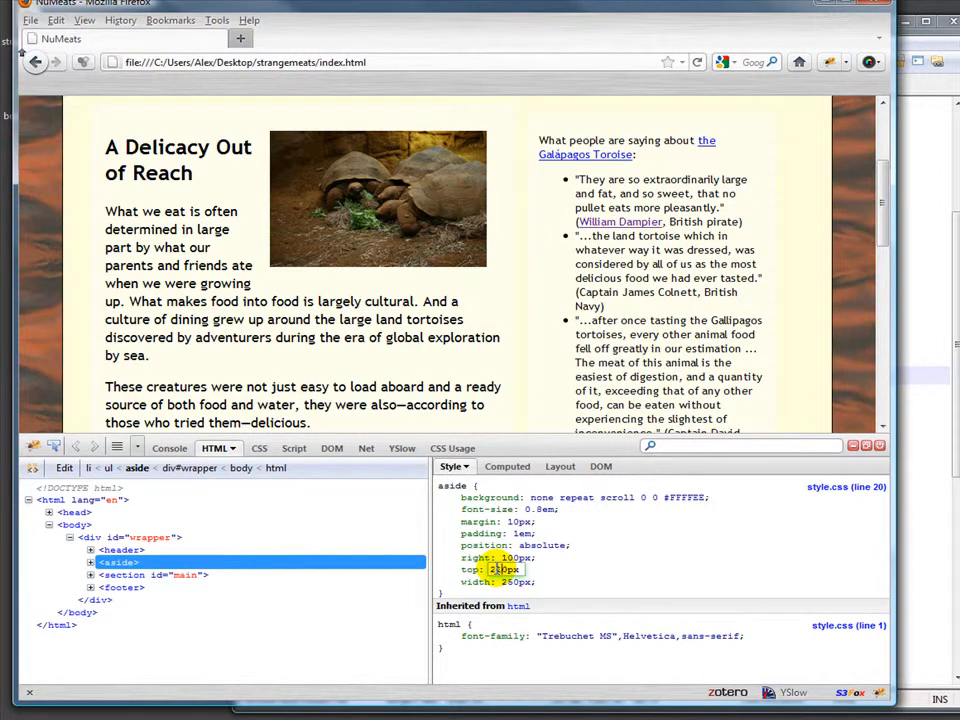
key("Down")
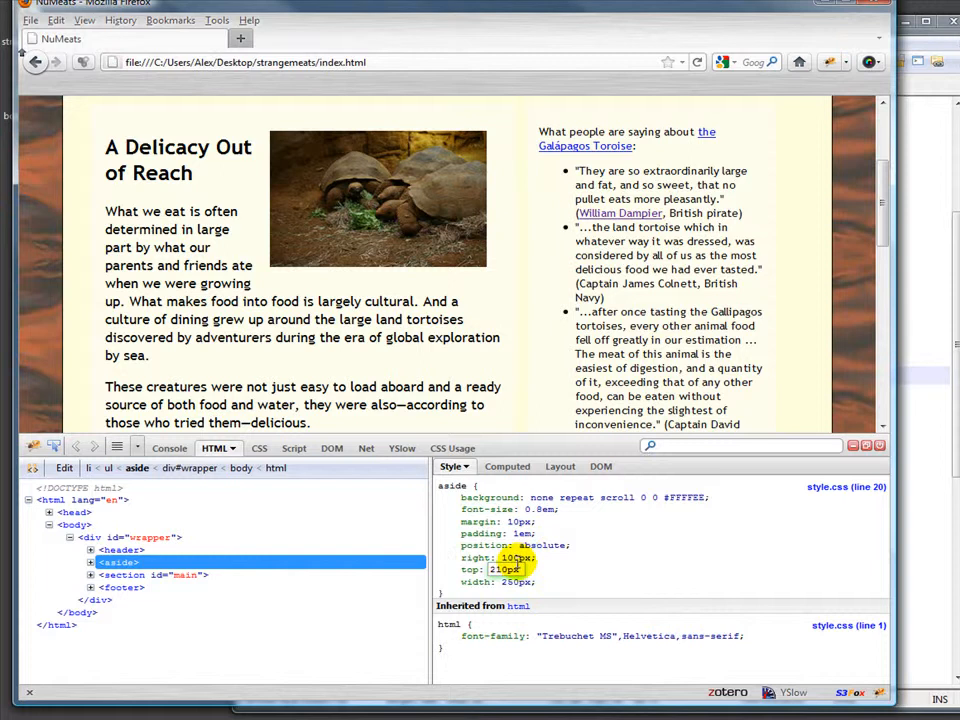
left_click(507, 559)
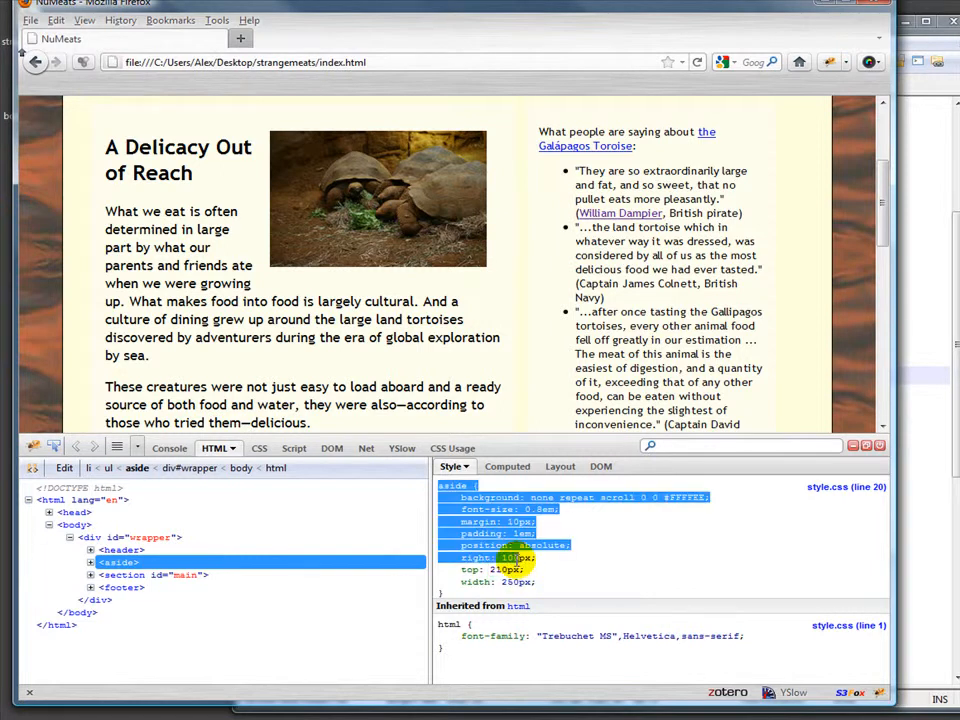
left_click(525, 562)
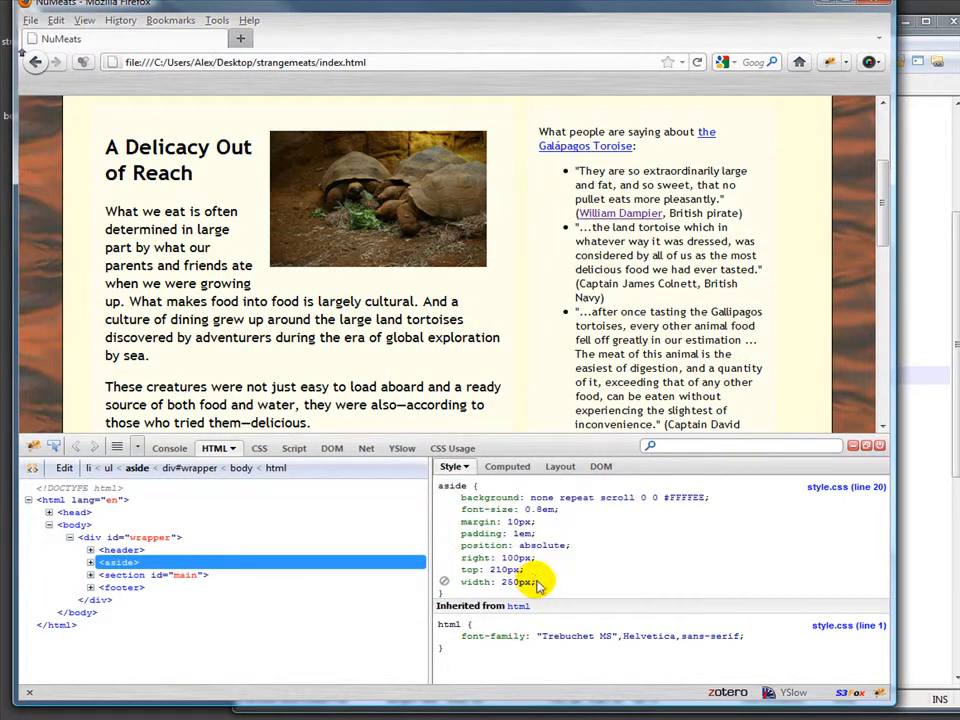
left_click(516, 557)
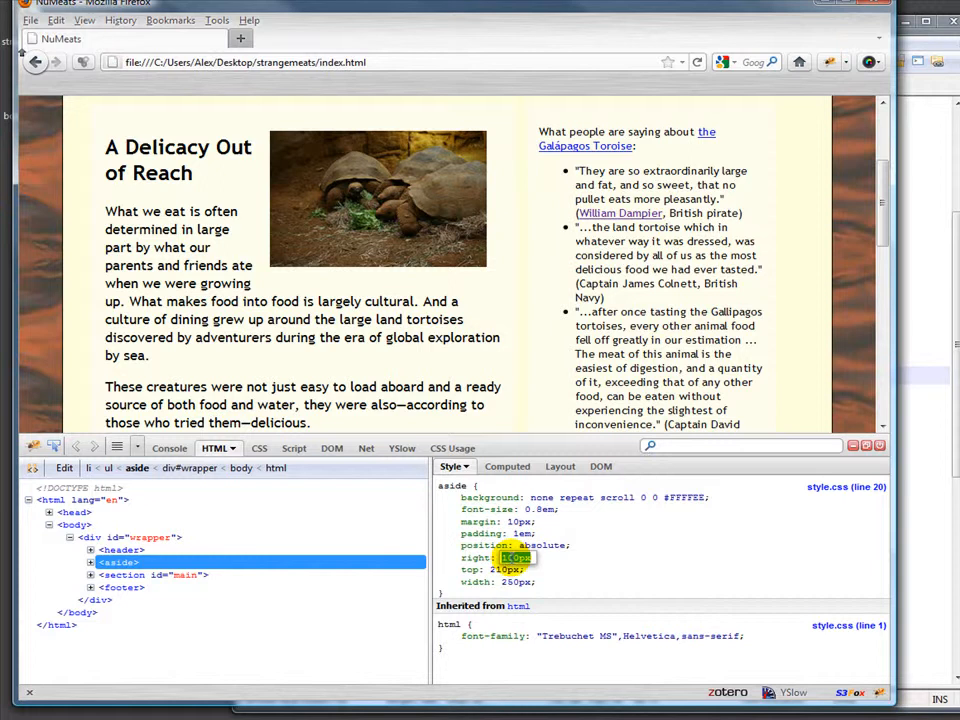
type("80%")
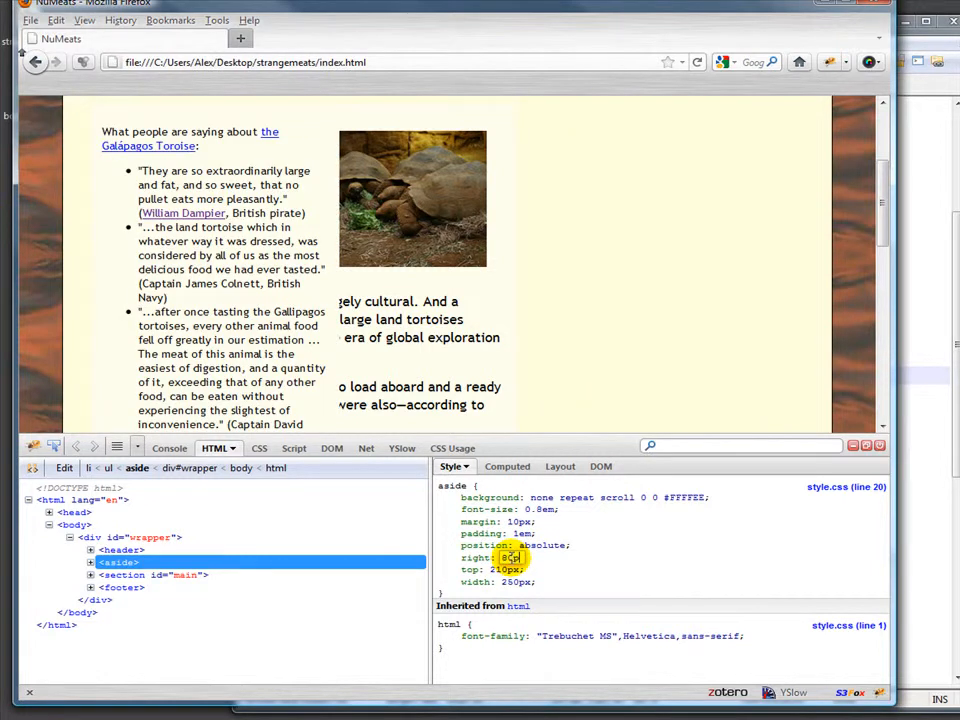
type("x")
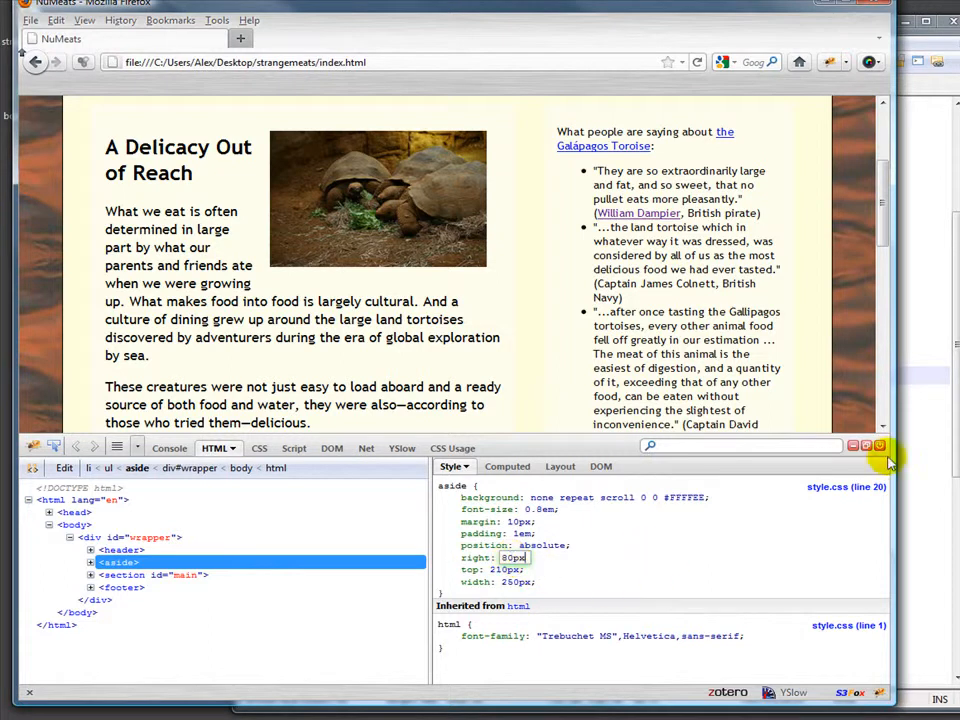
Step: Change the aside rule in style.css to top 210px and right 80px and save
left_click(916, 447)
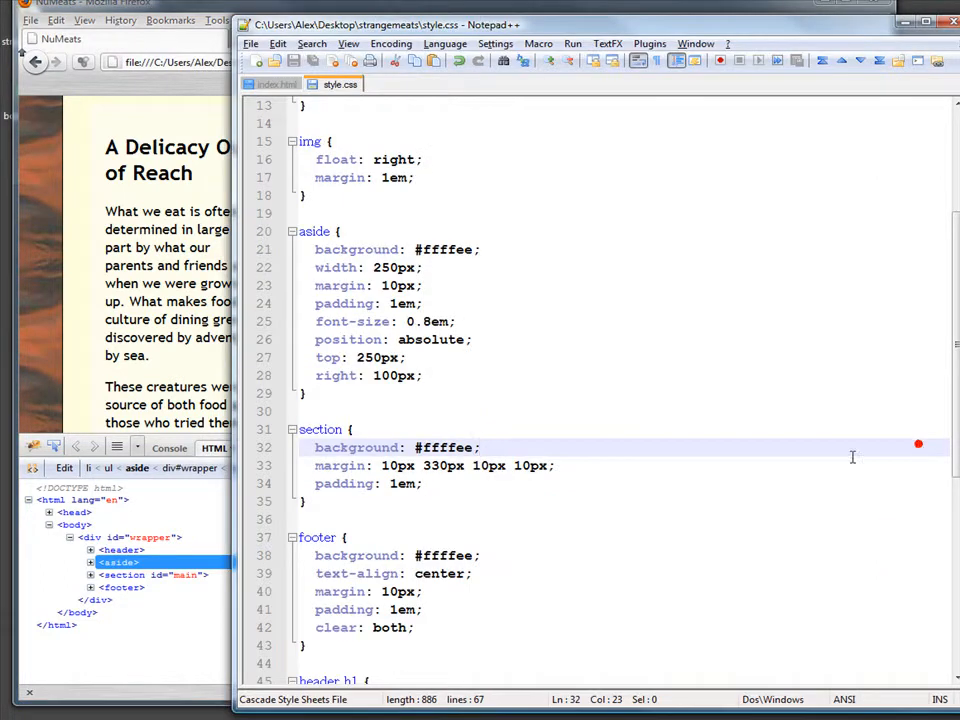
left_click(378, 356)
key("Left")
type("1")
key("shift+Left")
key("shift+Left")
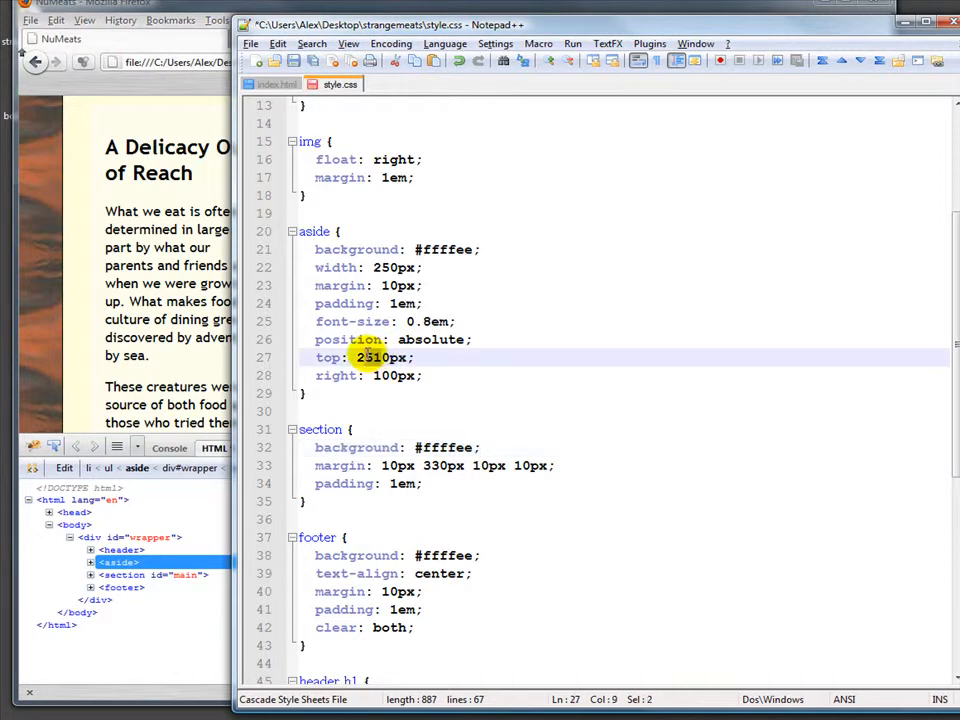
type("2")
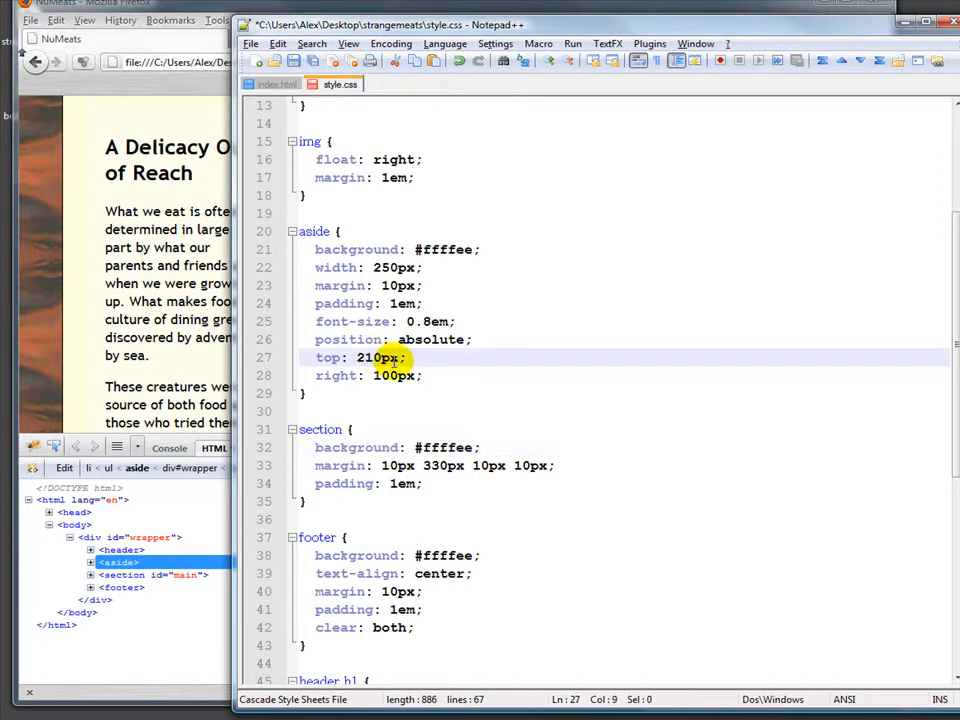
left_click_drag(390, 375, 370, 377)
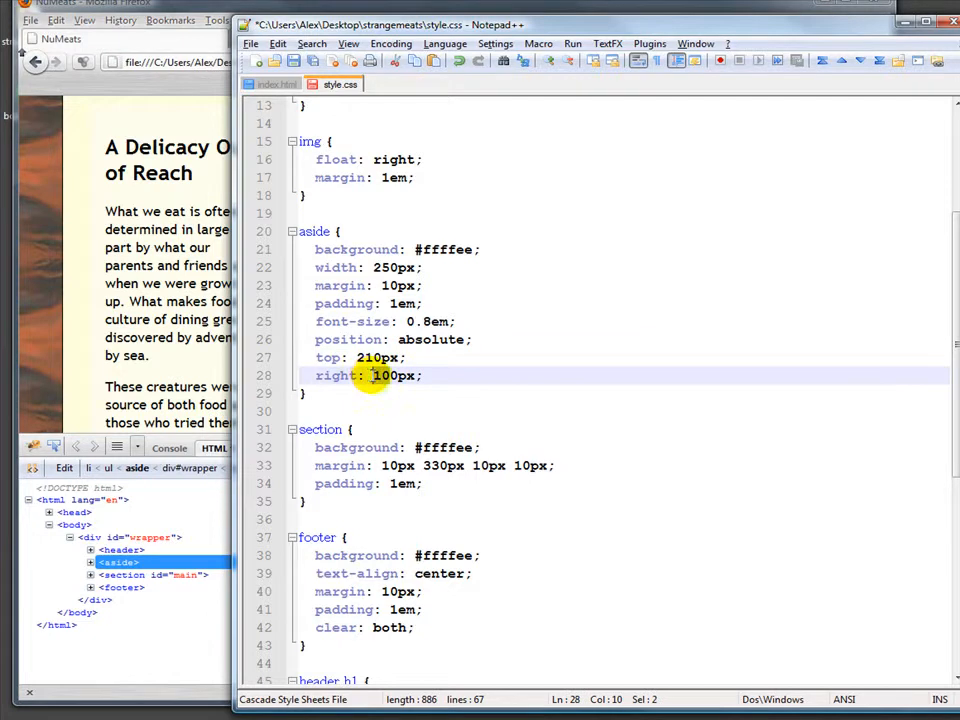
type("8")
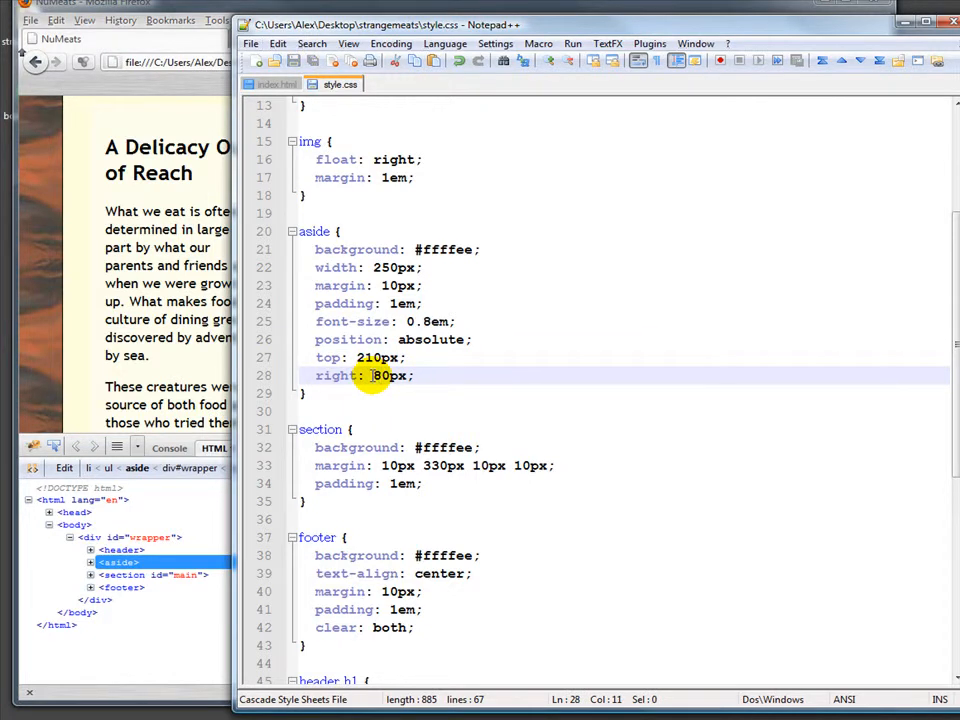
Step: Reload the NuMeats page with the saved CSS and close the Firebug inspector
left_click(79, 221)
key("F5")
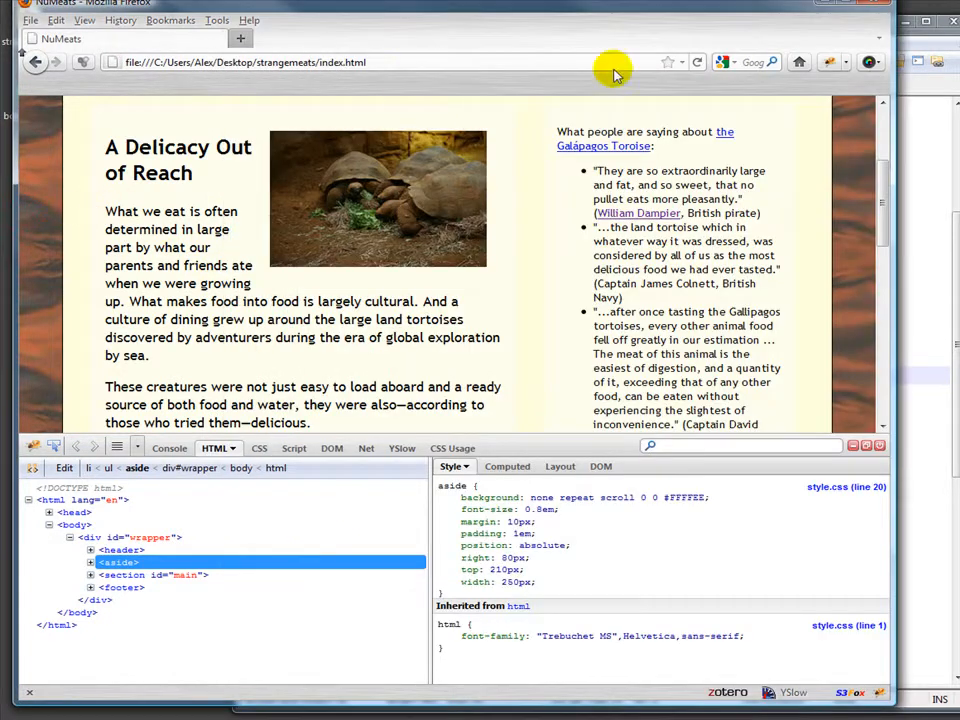
left_click(697, 62)
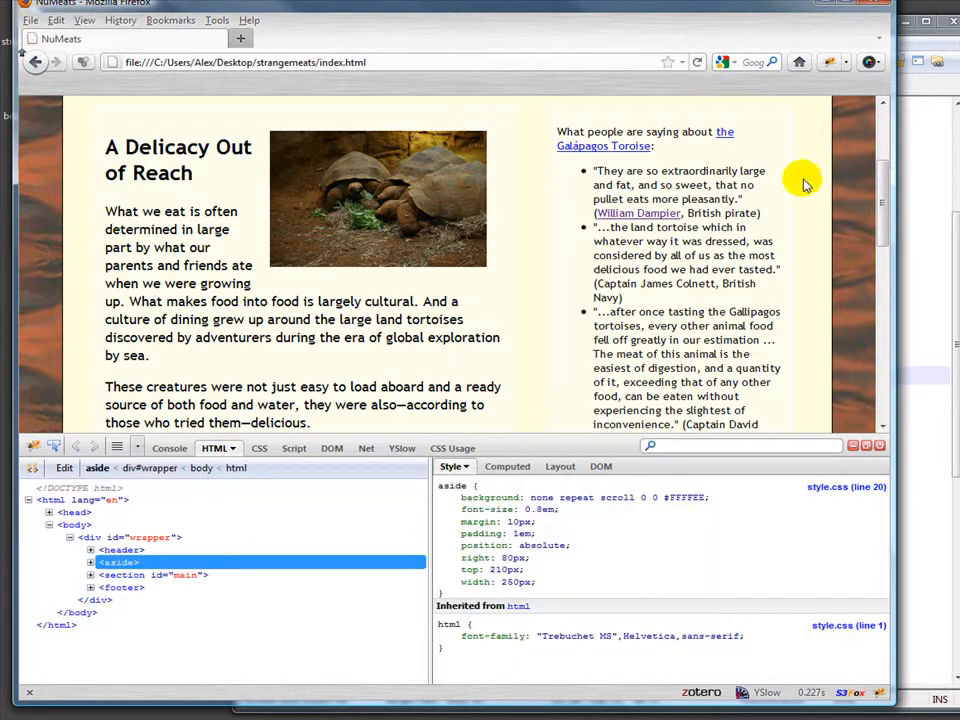
left_click(881, 447)
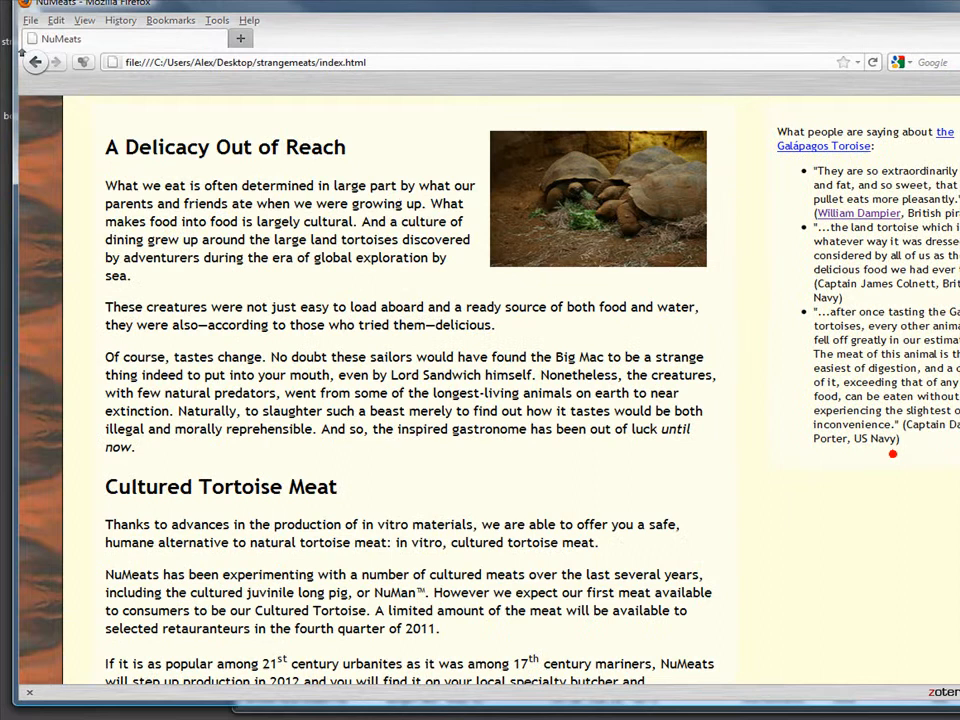
Step: Change the aside rule to left 210px and top 510px and save style.css
left_click_drag(893, 454, 858, 488)
scroll(793, 561, "up", 3)
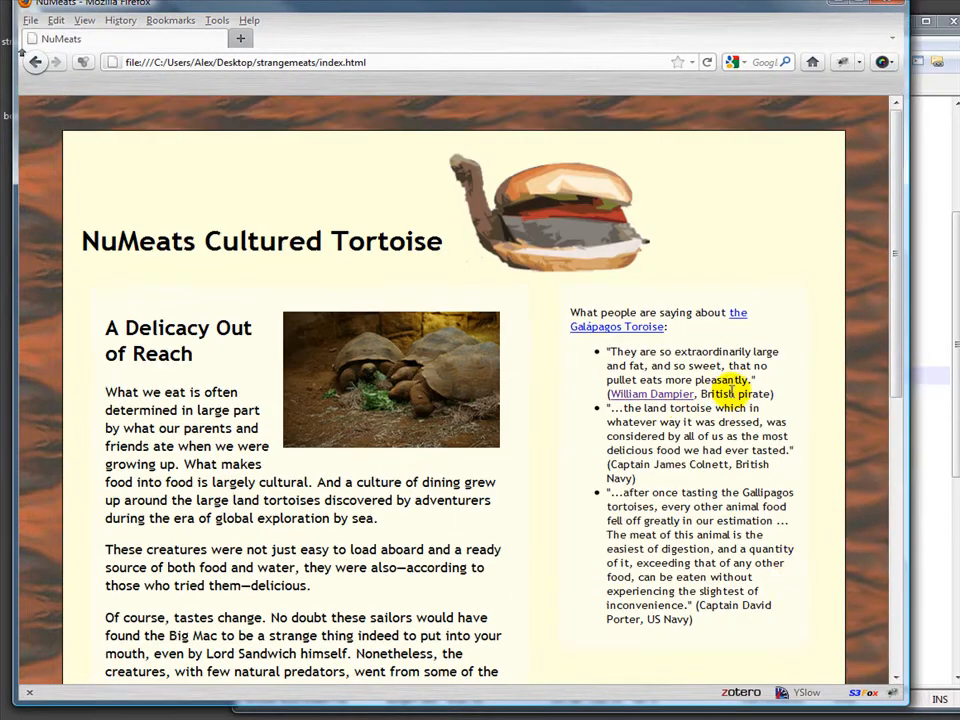
key("alt+Tab")
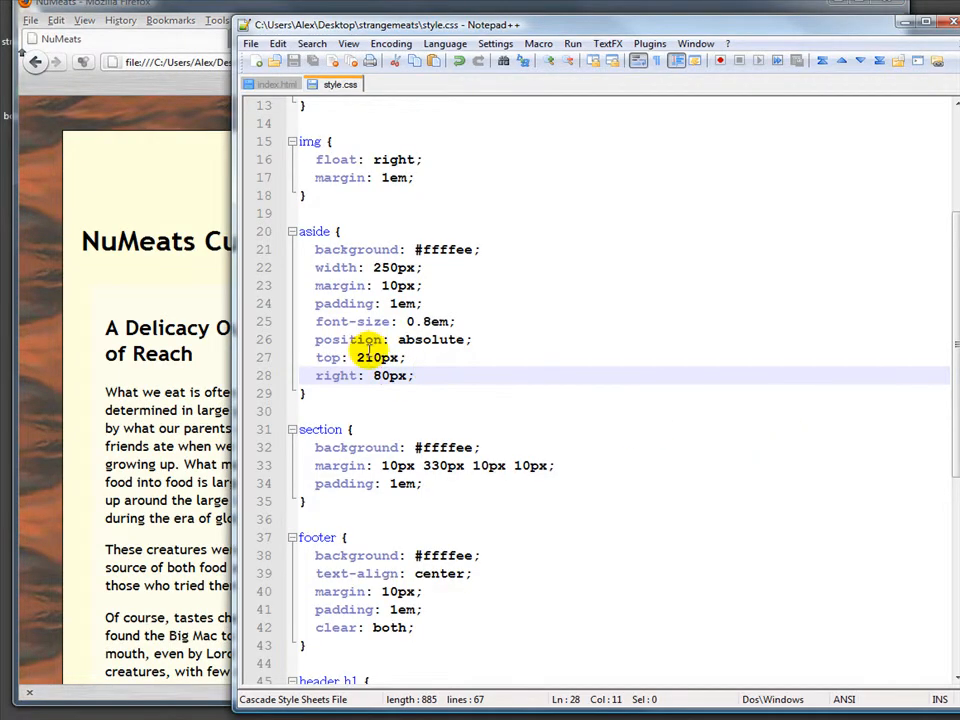
left_click_drag(357, 375, 316, 377)
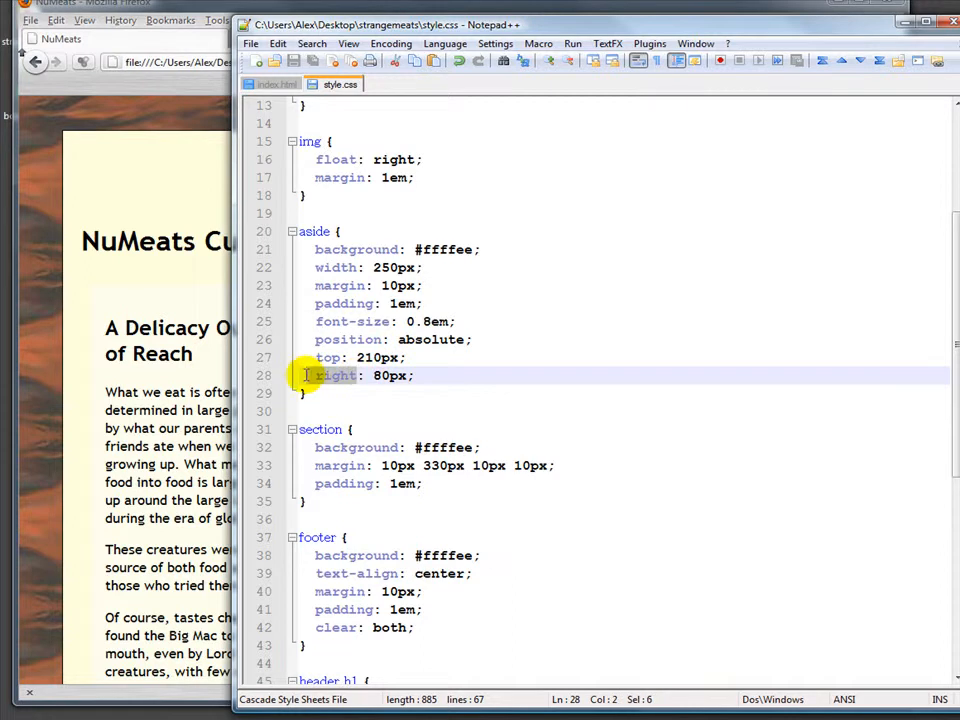
type("lef")
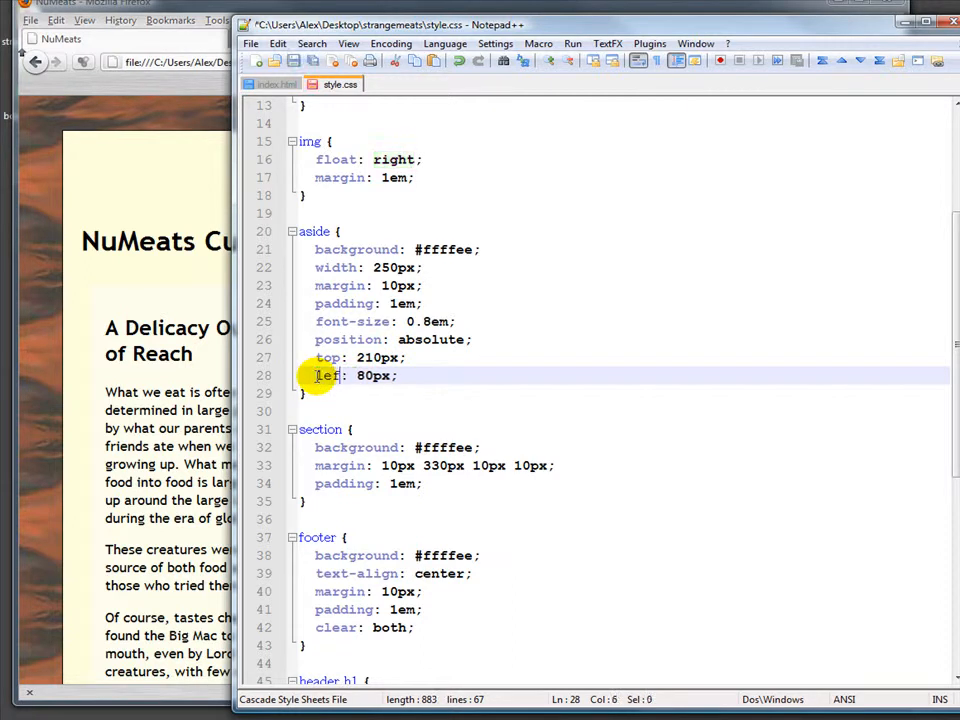
type("t")
left_click_drag(381, 375, 364, 377)
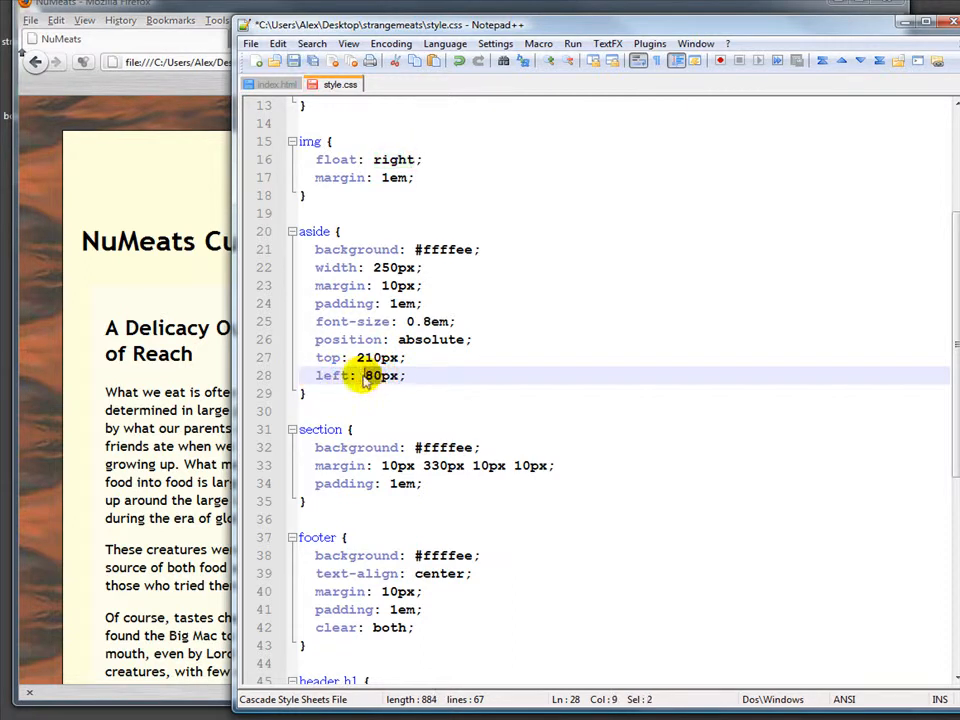
type("210")
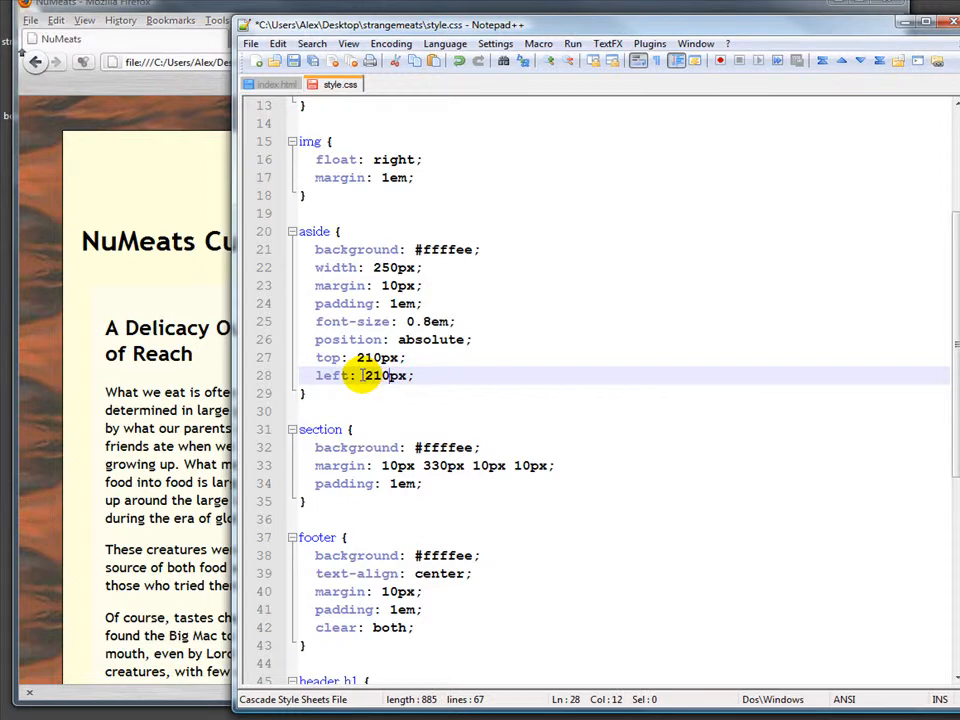
left_click(358, 357)
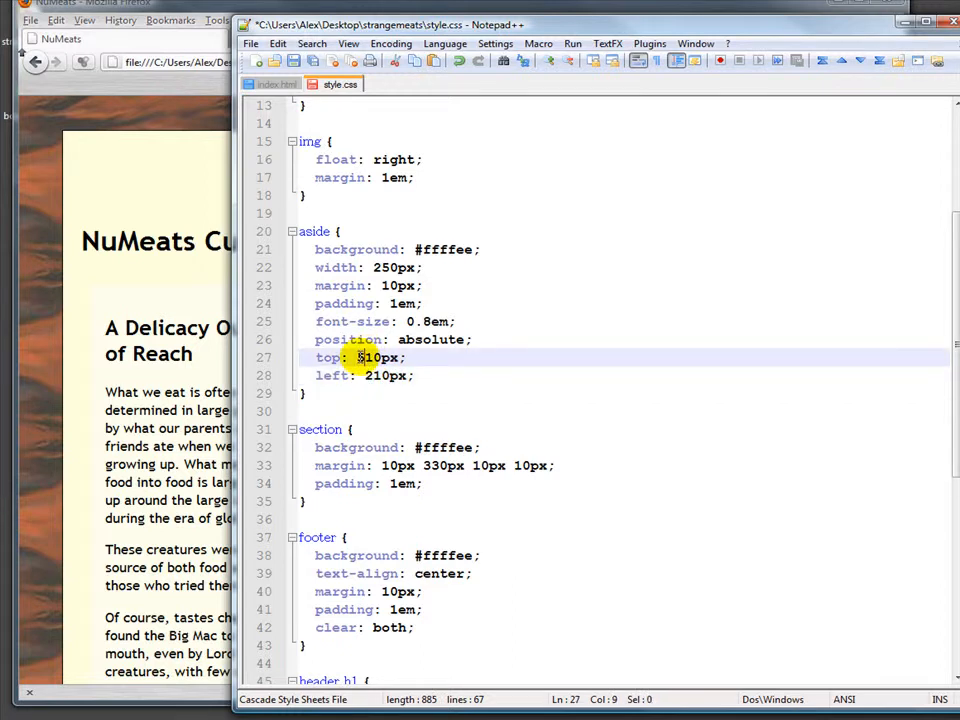
key("ctrl+s")
Step: Reload the NuMeats page so the quotes box drops mid-page over the article text
left_click(208, 231)
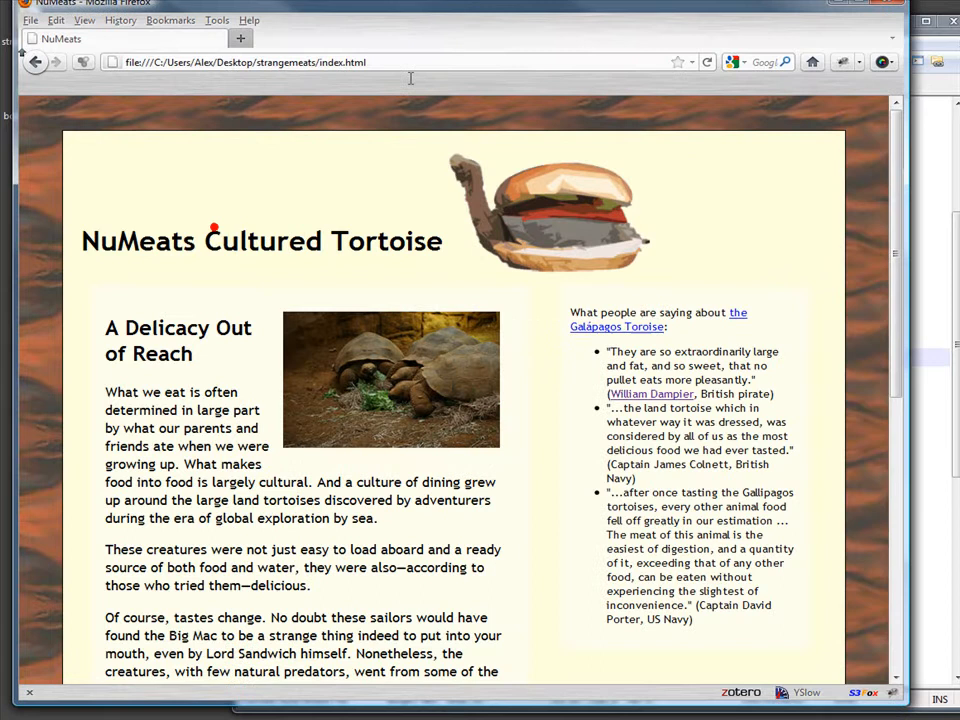
left_click(707, 62)
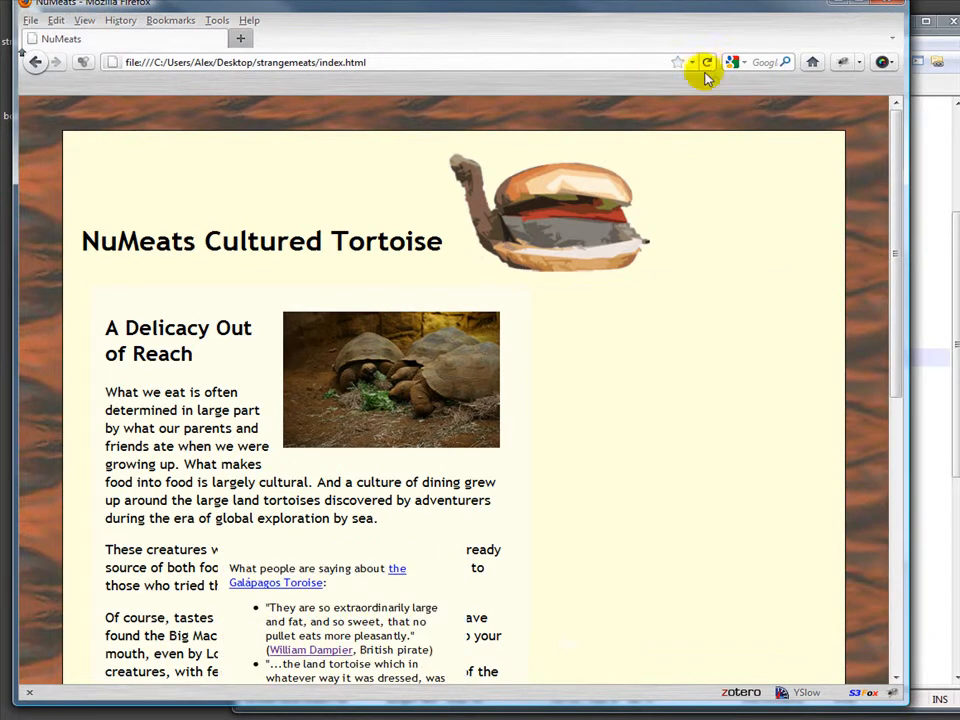
scroll(675, 422, "down", 5)
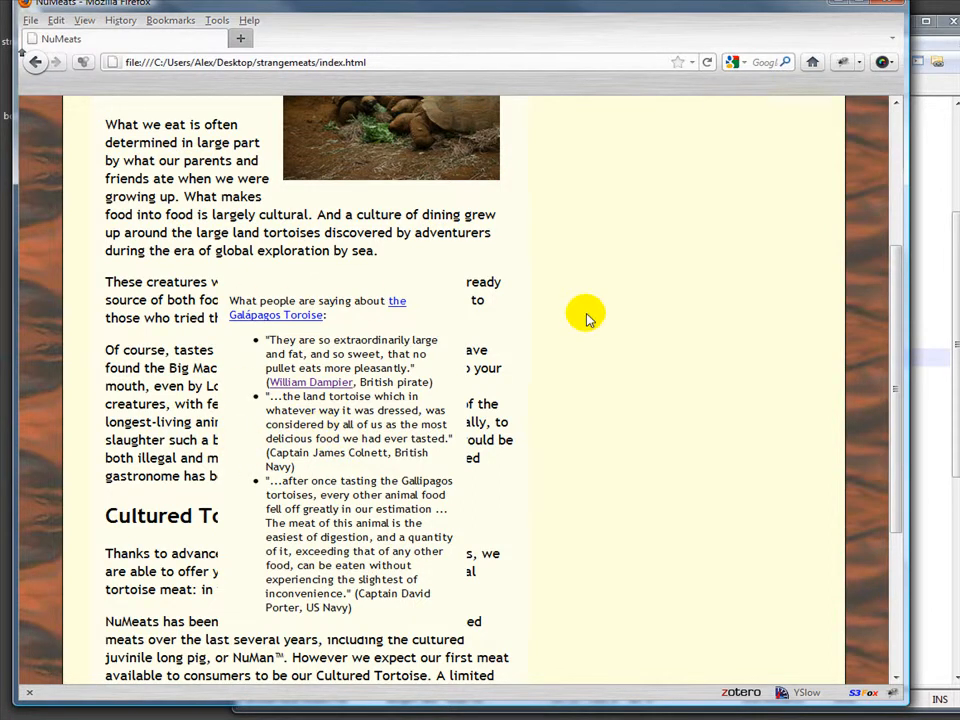
Step: Switch back to Notepad++ showing the aside rule at top 510px, left 210px
key("alt+Tab")
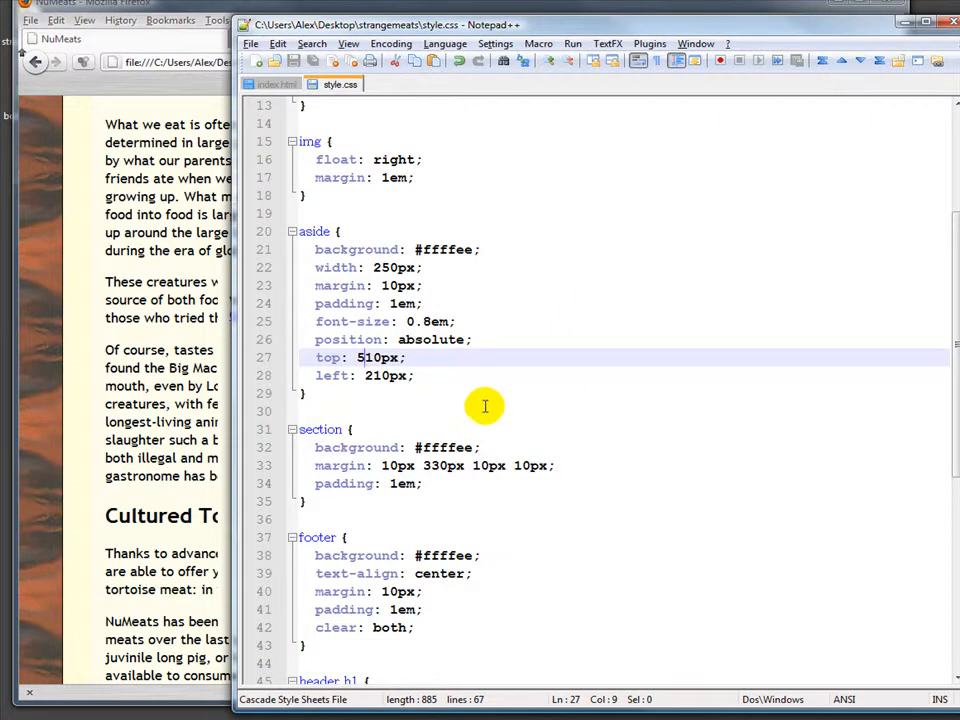